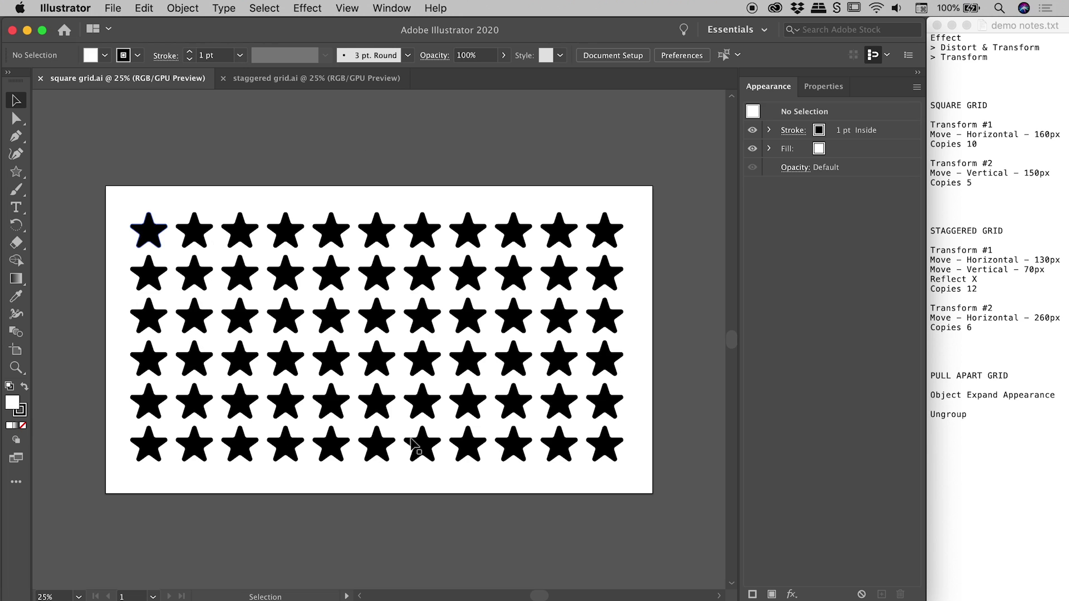
Compare the staggered grid file, then select the top-left star in square grid.ai
{"action": "left_click", "coordinate": [279, 78]}
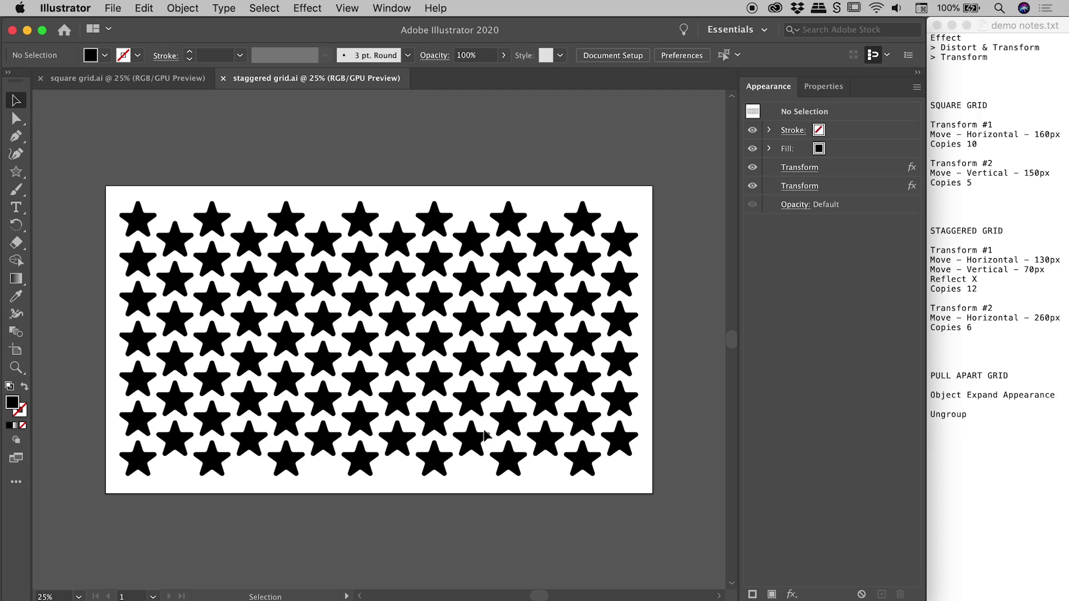
{"action": "left_click", "coordinate": [121, 79]}
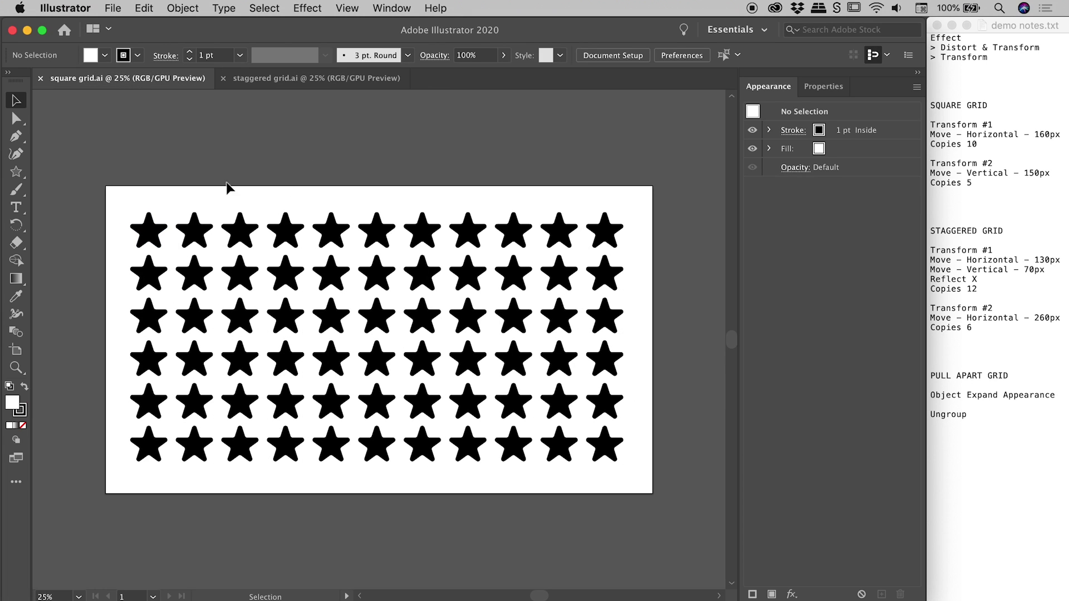
{"action": "left_click_drag", "start_coordinate": [119, 183], "coordinate": [161, 252]}
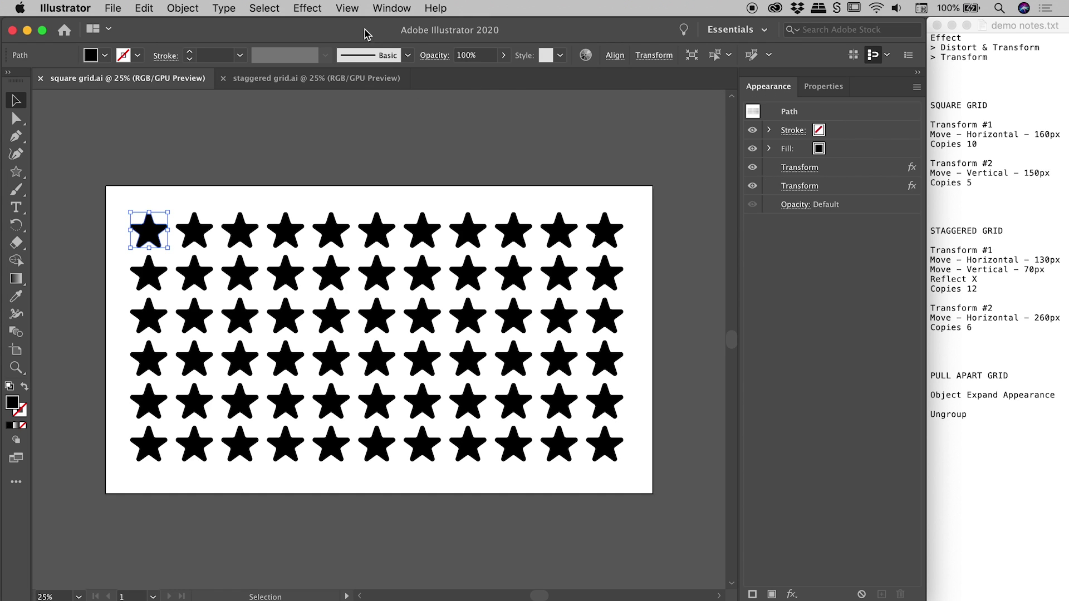
Review the Window menu and Properties panel, then select the star's first Transform effect in Appearance
{"action": "left_click", "coordinate": [390, 8]}
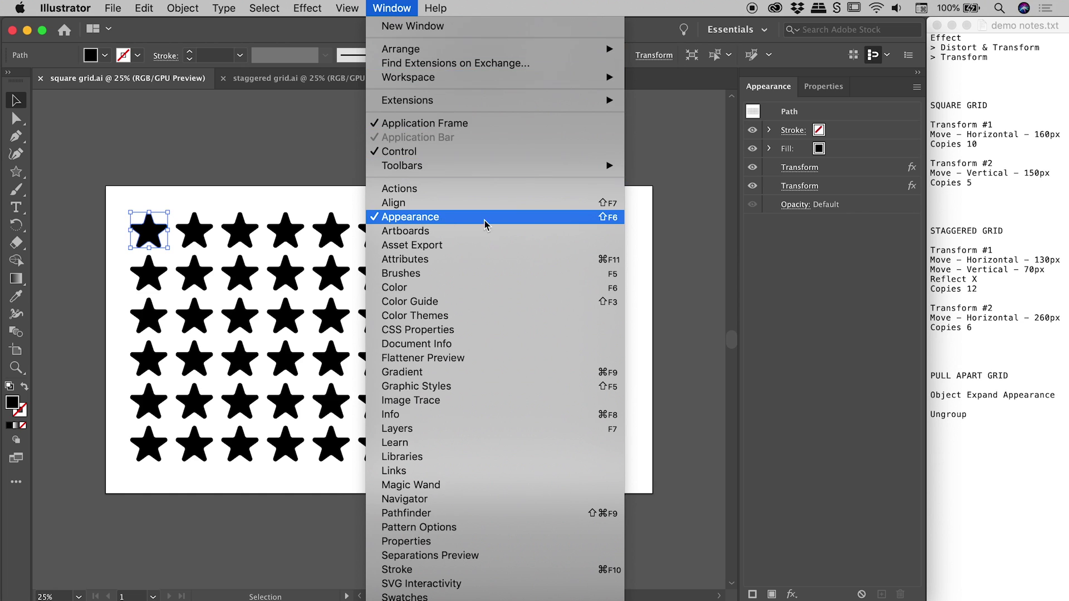
{"action": "left_click", "coordinate": [646, 27]}
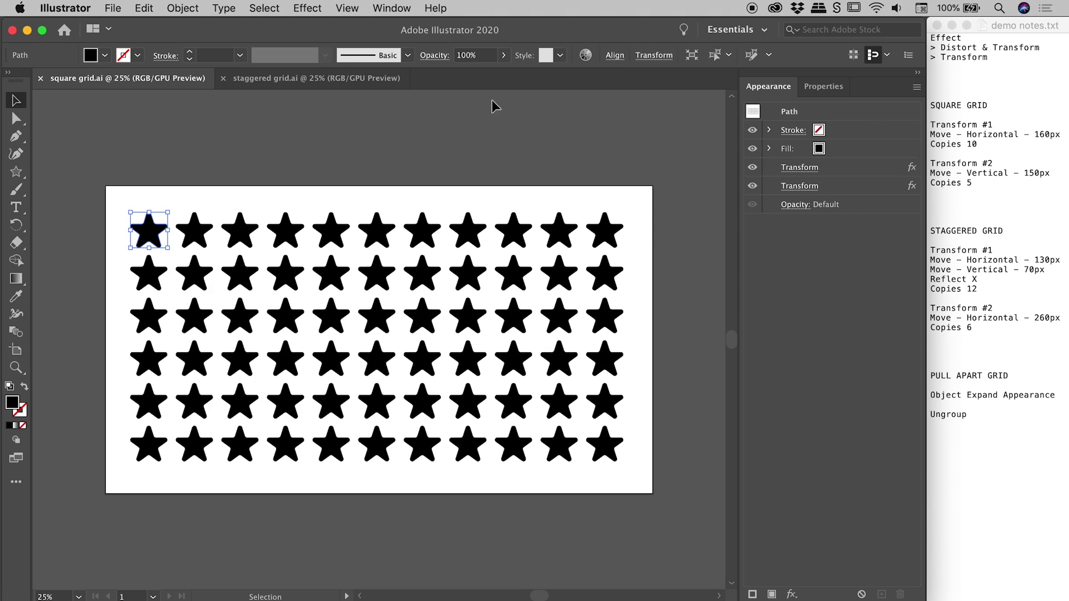
{"action": "left_click", "coordinate": [828, 89]}
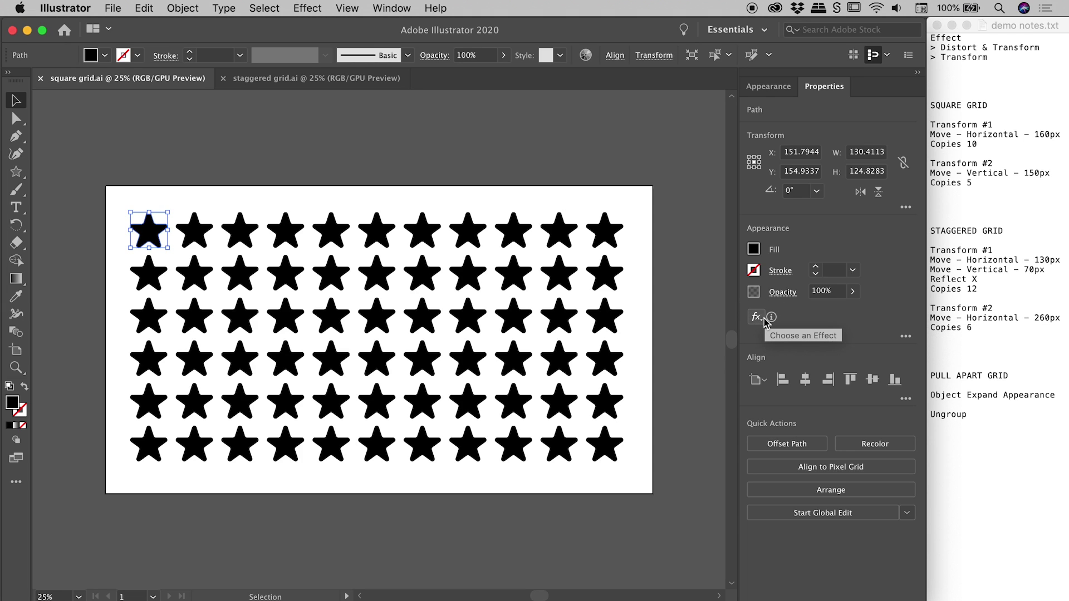
{"action": "mouse_move", "coordinate": [774, 321]}
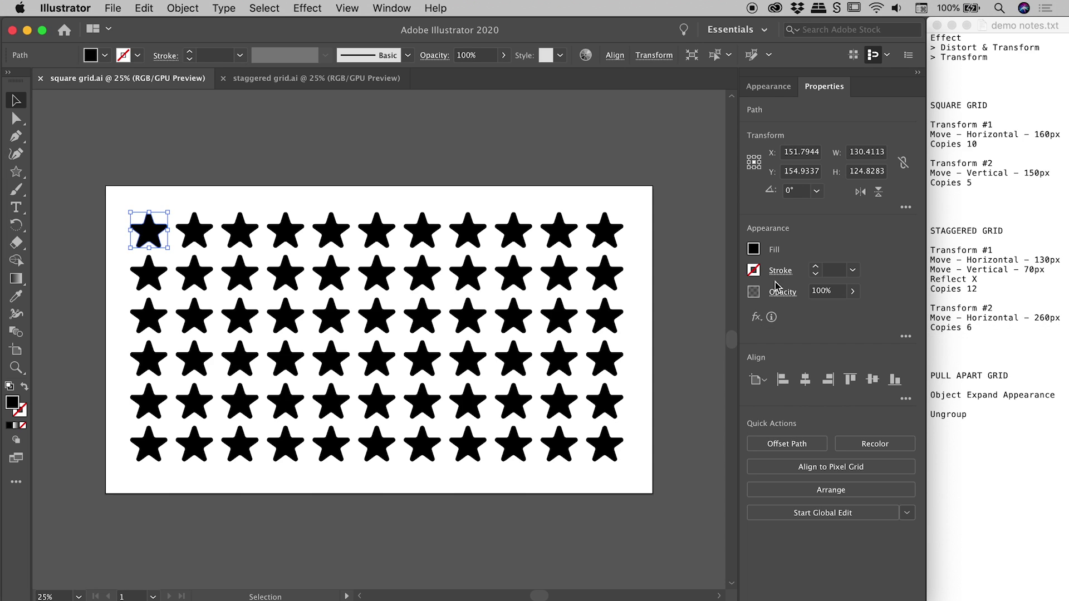
{"action": "left_click", "coordinate": [772, 90]}
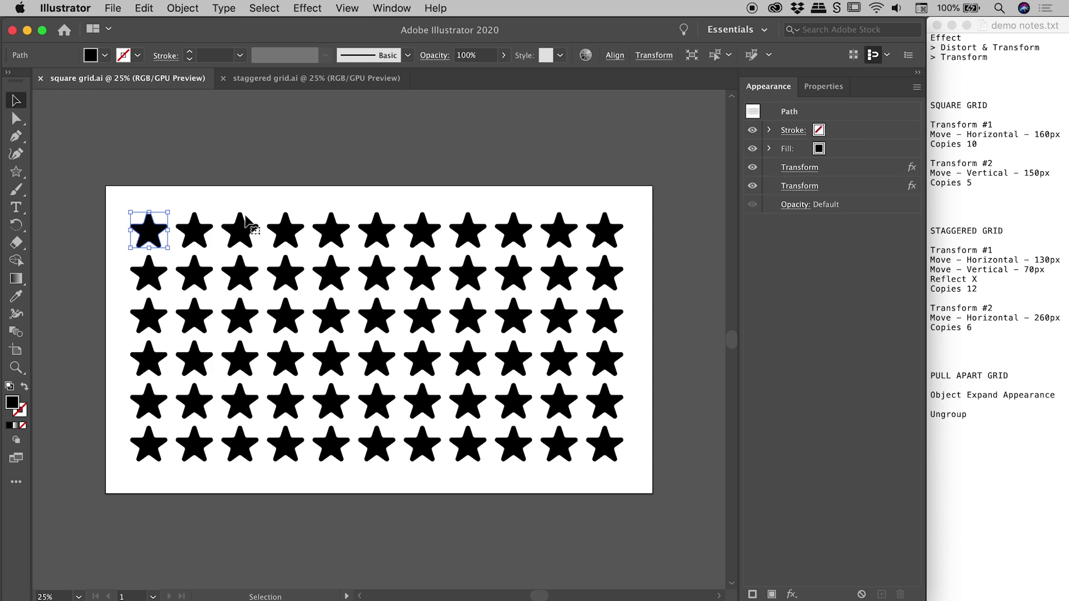
{"action": "left_click", "coordinate": [855, 167]}
Add the second Transform effect to the selection, delete both, and open Effect > Distort & Transform
{"action": "left_click", "coordinate": [855, 187], "text": "shift"}
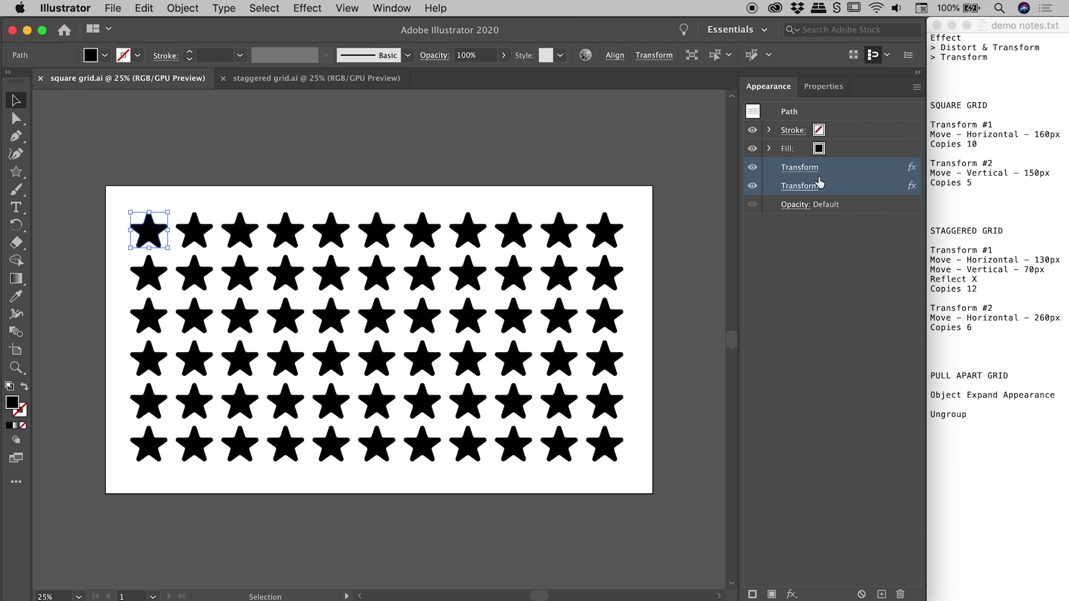
{"action": "left_click", "coordinate": [900, 594]}
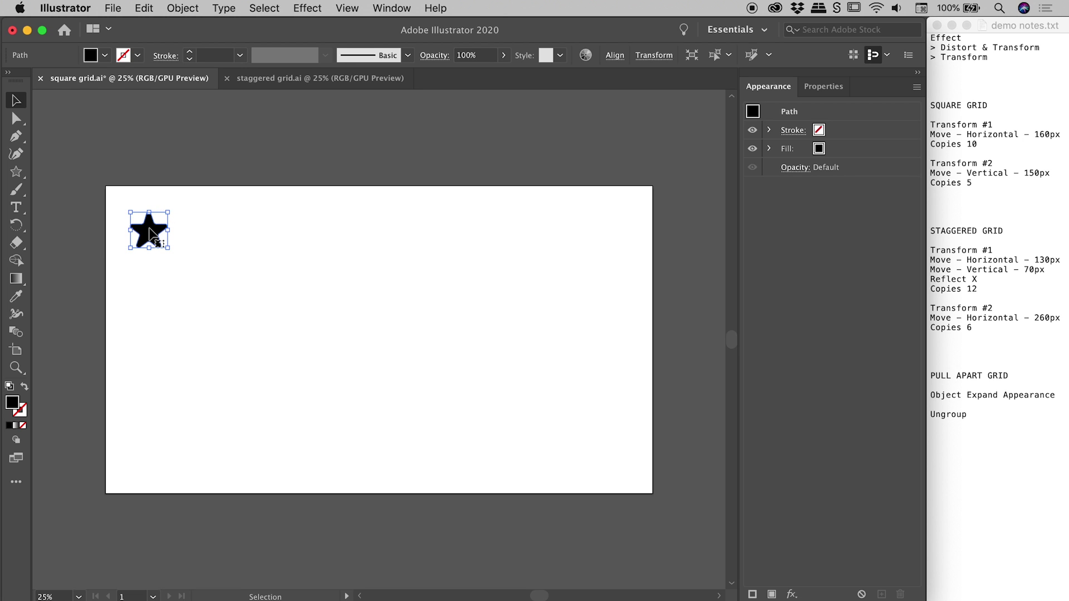
{"action": "left_click", "coordinate": [307, 6]}
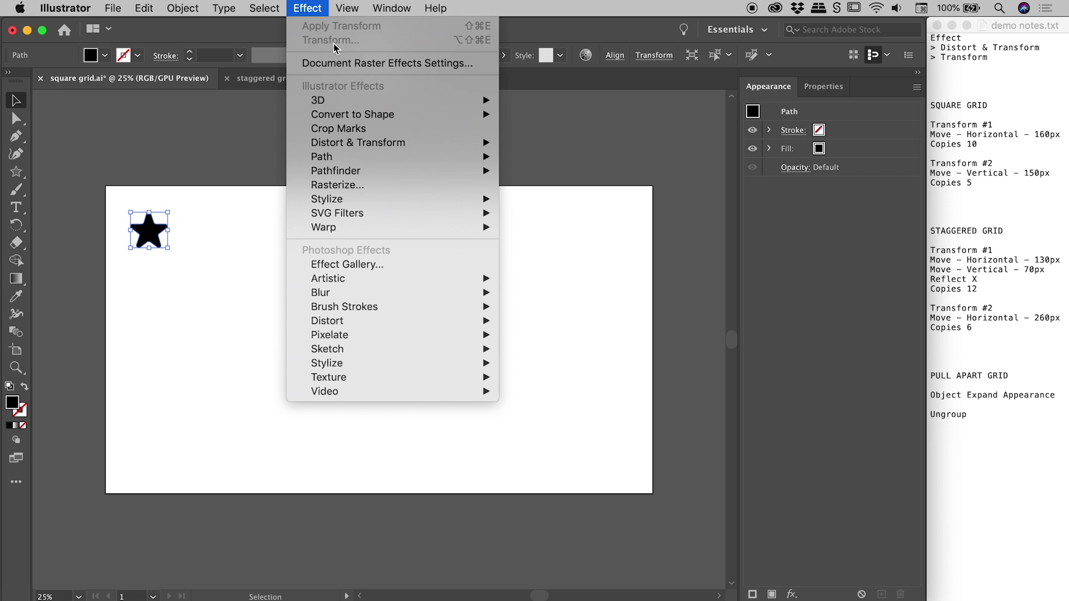
{"action": "mouse_move", "coordinate": [372, 152]}
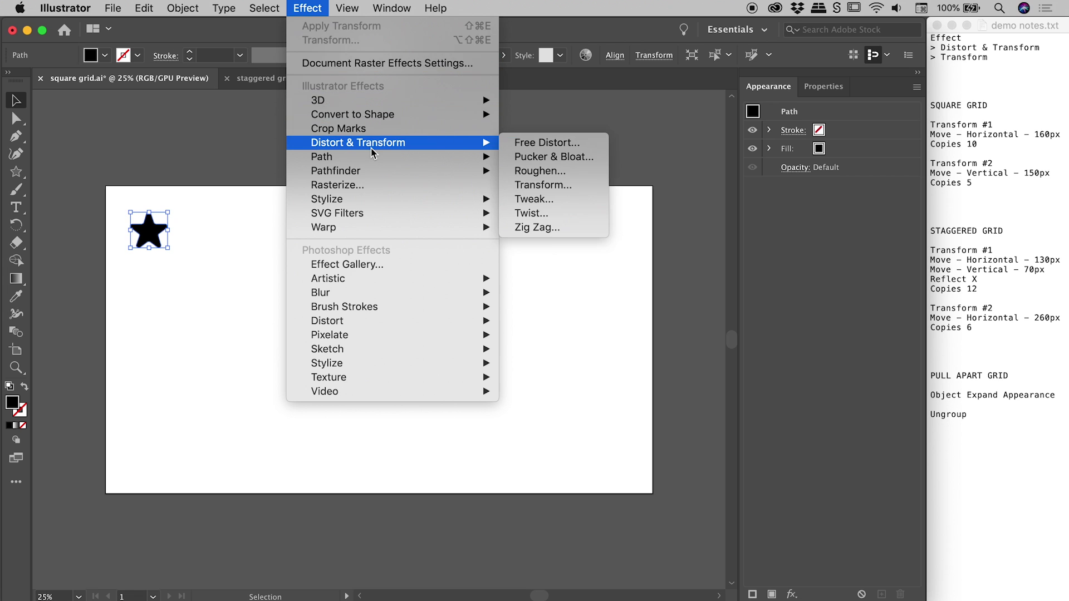
Add a new Transform effect and set its horizontal move to 160 px
{"action": "left_click", "coordinate": [582, 191]}
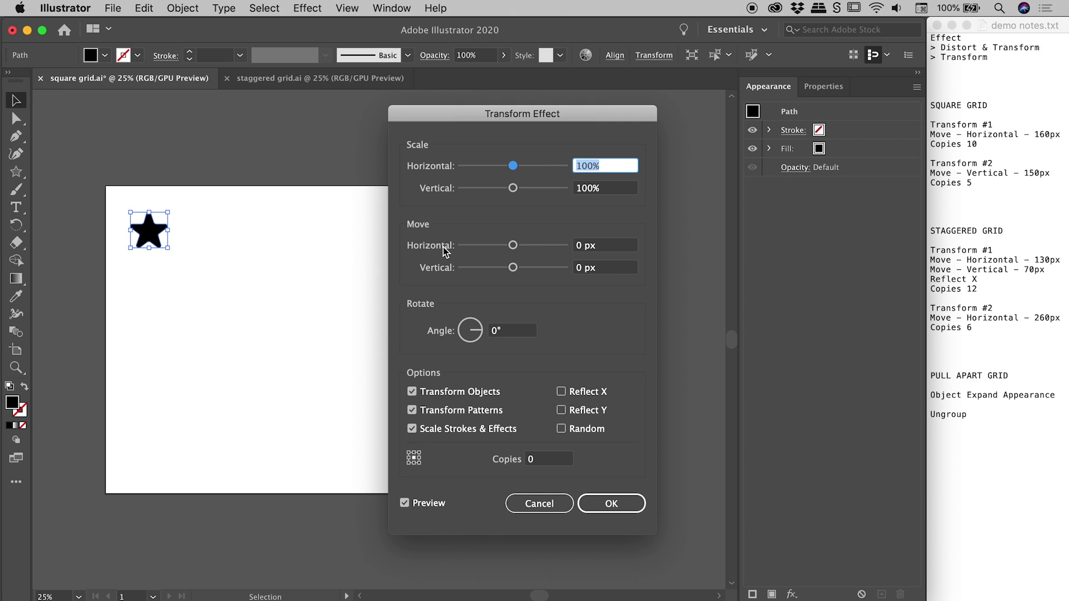
{"action": "left_click_drag", "start_coordinate": [513, 245], "coordinate": [564, 246]}
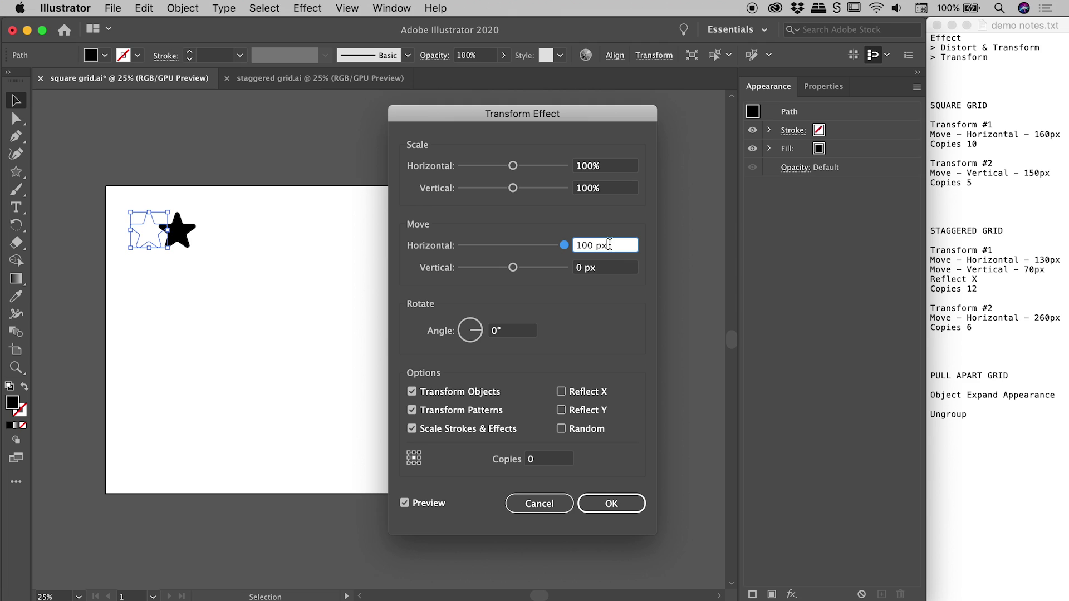
{"action": "left_click_drag", "start_coordinate": [621, 245], "coordinate": [563, 246]}
{"action": "left_click", "coordinate": [619, 246]}
{"action": "key", "text": "Up"}
{"action": "key", "text": "Up"}
{"action": "key", "text": "Down"}
{"action": "key", "text": "Down"}
{"action": "key", "text": "shift+Up"}
{"action": "key", "text": "shift+Up"}
{"action": "key", "text": "shift+Up"}
{"action": "key", "text": "shift+Up"}
{"action": "key", "text": "shift+Up"}
{"action": "key", "text": "shift+Up"}
Set the copies to 10 for an 11-star row and confirm the effect
{"action": "left_click", "coordinate": [548, 458]}
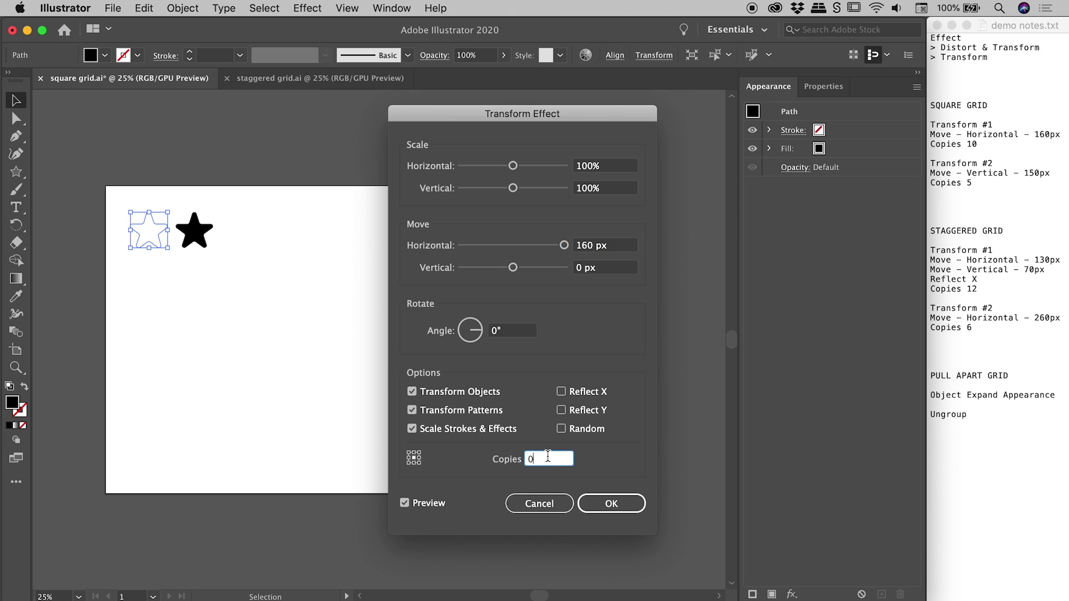
{"action": "key", "text": "Up"}
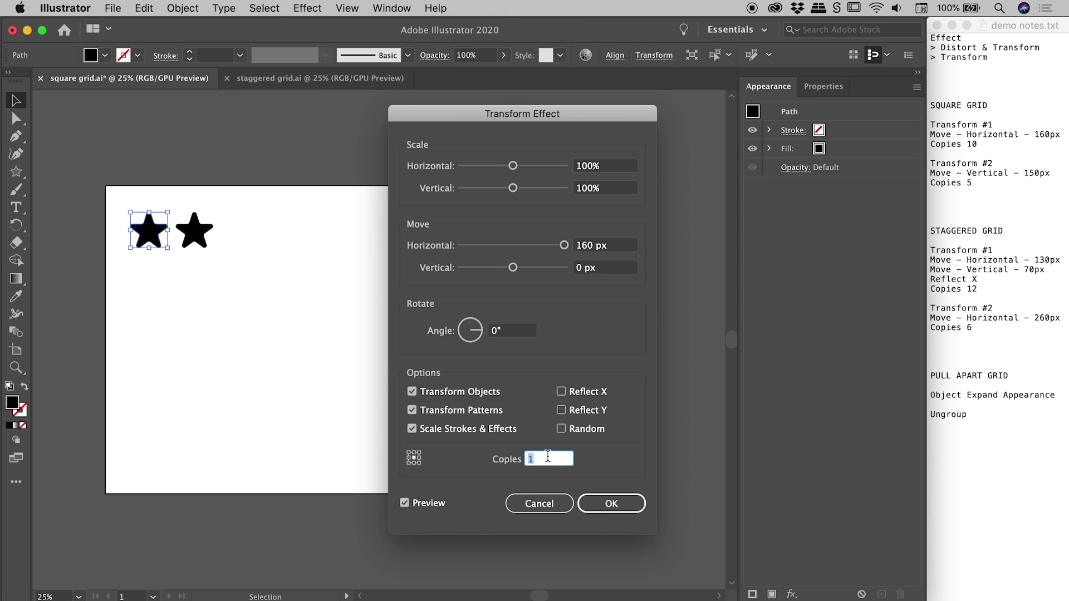
{"action": "key", "text": "Up"}
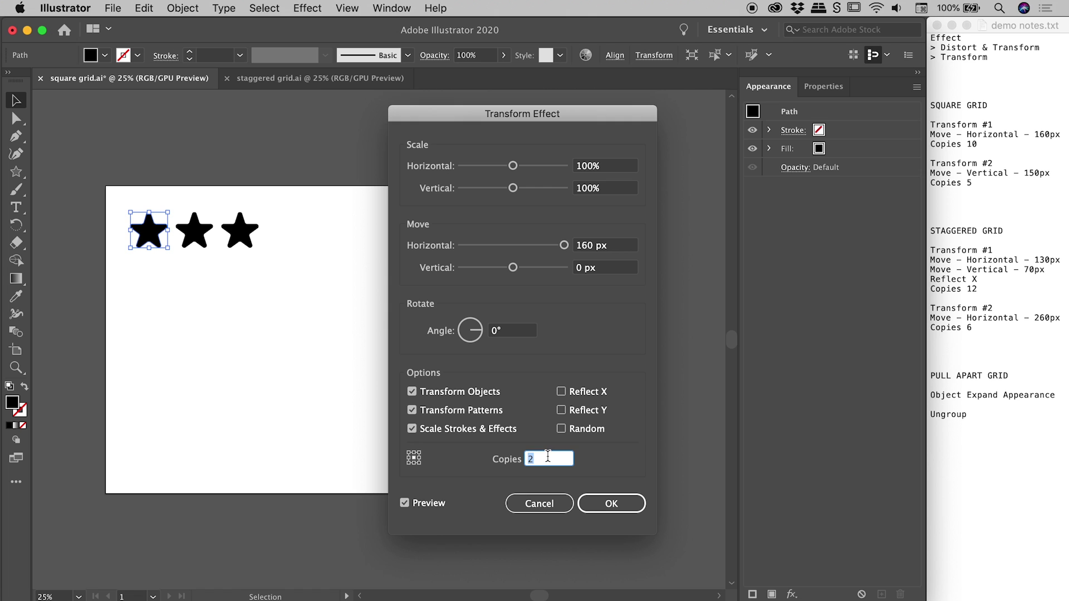
{"action": "key", "text": "Up"}
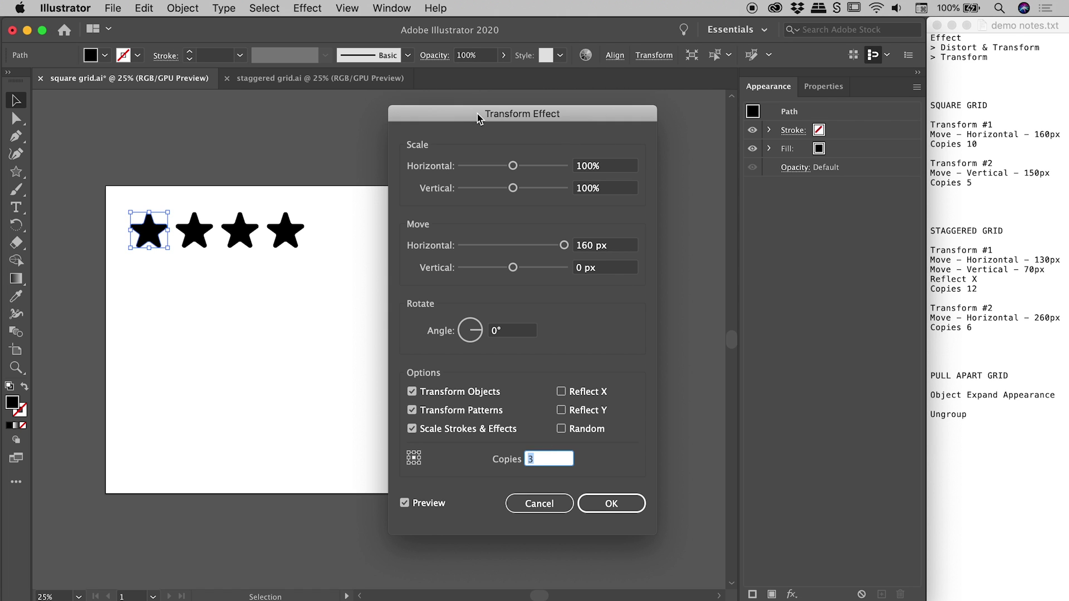
{"action": "left_click_drag", "start_coordinate": [476, 117], "coordinate": [769, 134]}
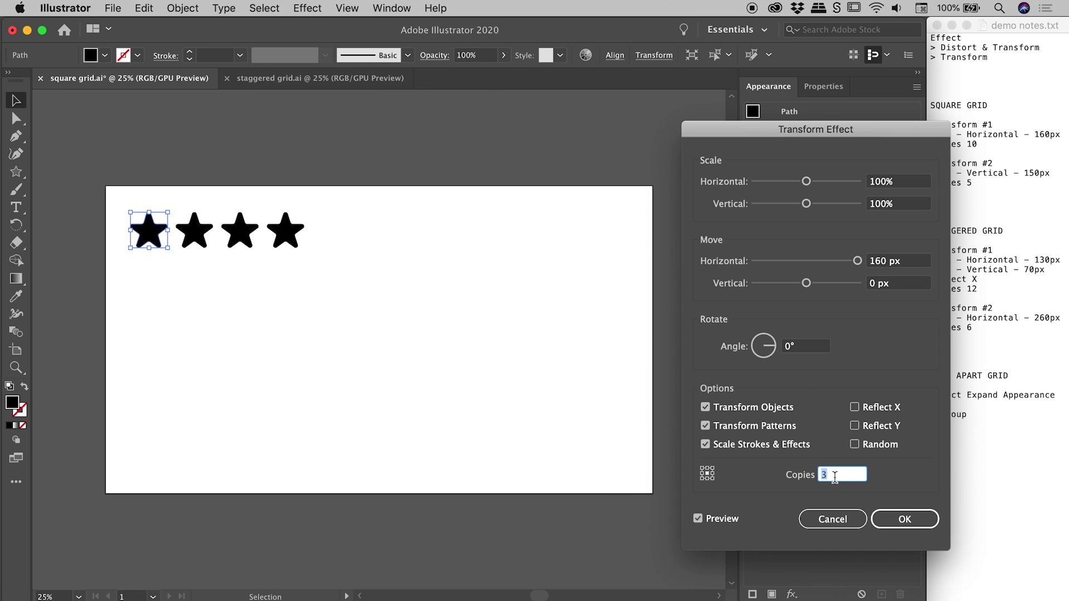
{"action": "type", "text": "10"}
{"action": "key", "text": "Tab"}
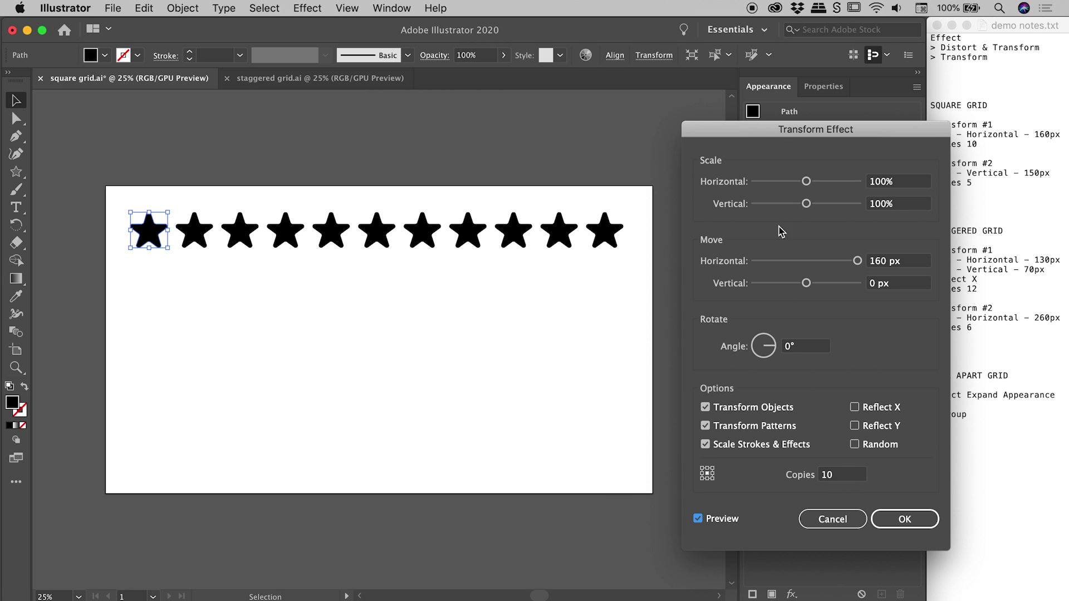
{"action": "left_click_drag", "start_coordinate": [766, 131], "coordinate": [715, 131]}
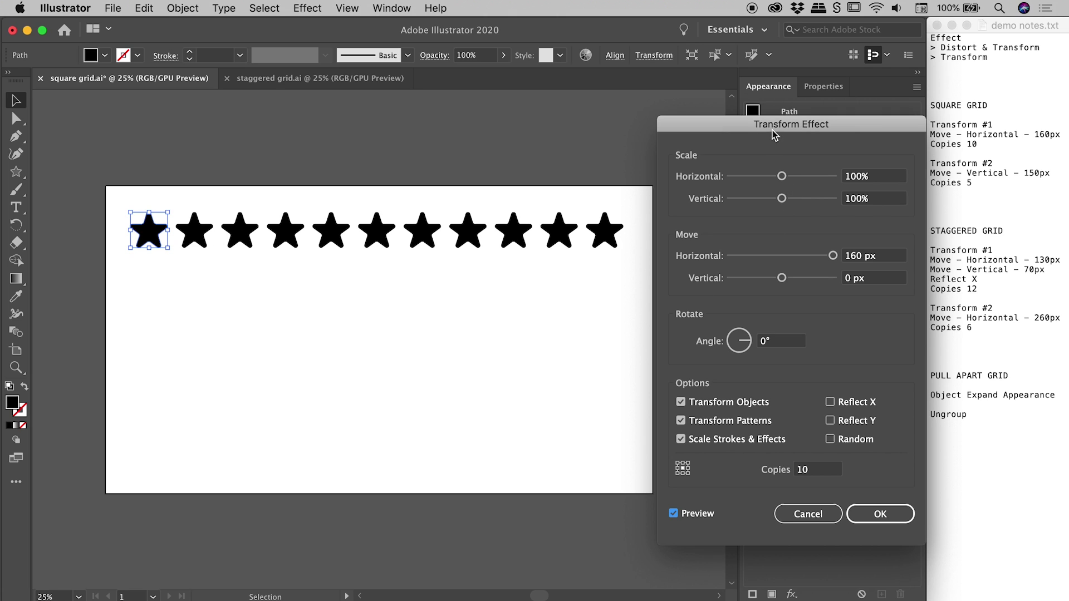
{"action": "left_click", "coordinate": [885, 513]}
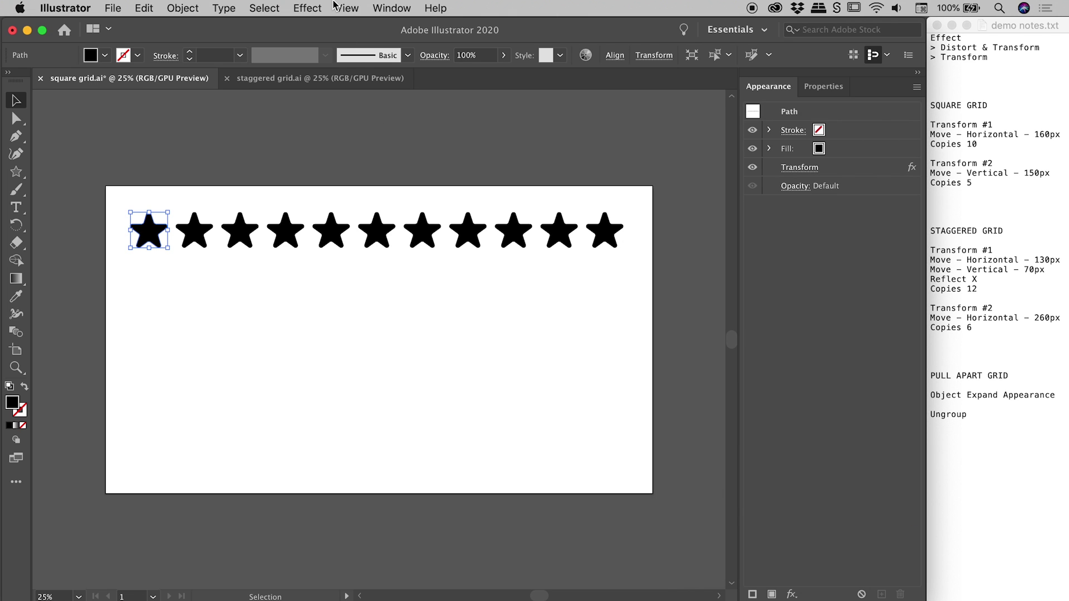
Apply a second Transform effect with a 150 px vertical move and 5 copies
{"action": "left_click", "coordinate": [317, 8]}
{"action": "mouse_move", "coordinate": [486, 144]}
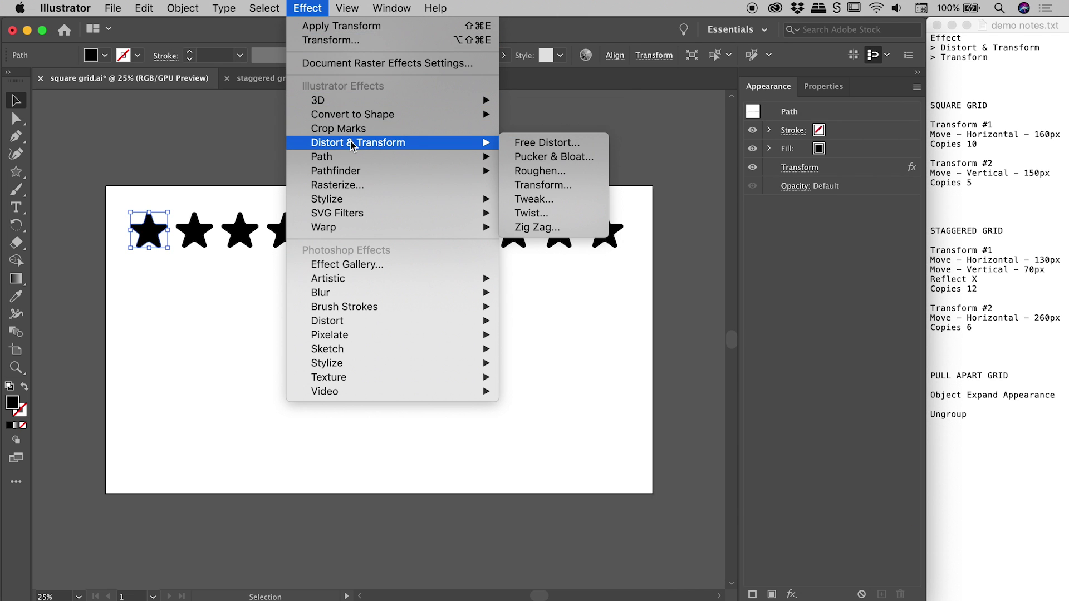
{"action": "left_click", "coordinate": [544, 187]}
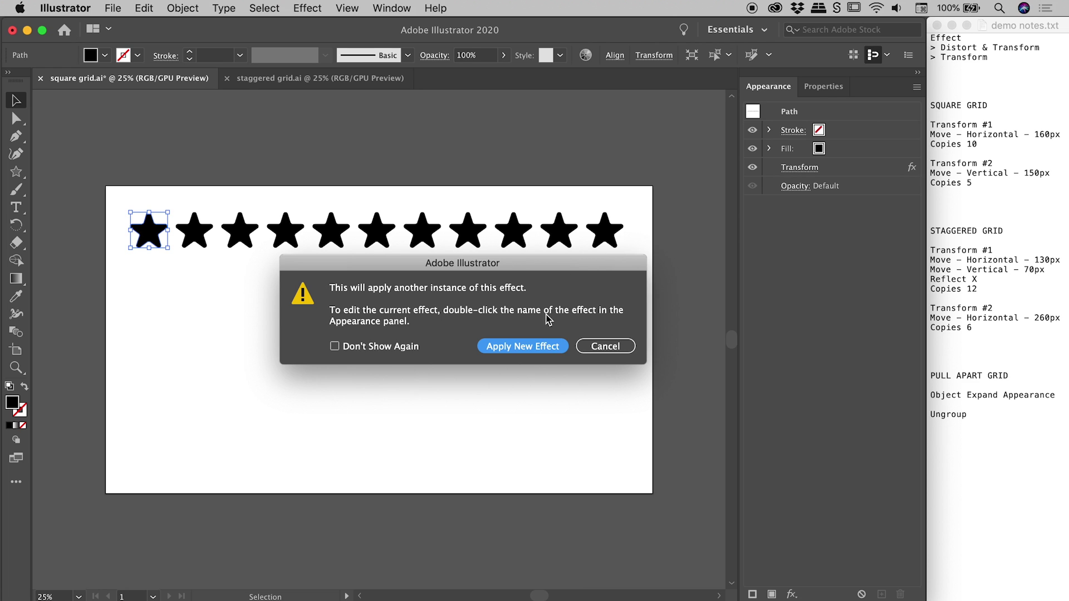
{"action": "left_click", "coordinate": [517, 346]}
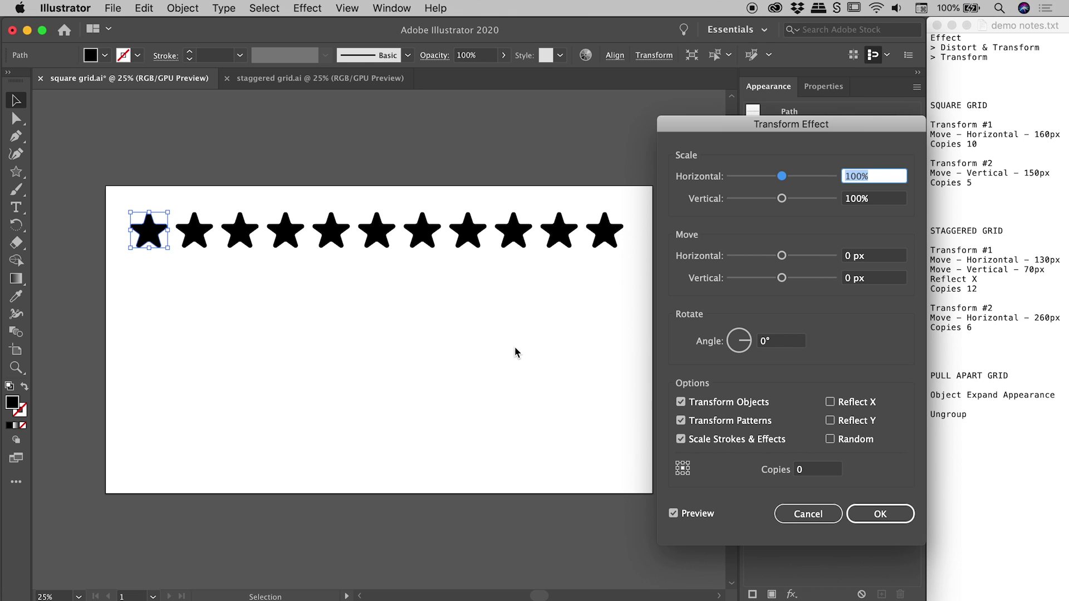
{"action": "left_click_drag", "start_coordinate": [755, 127], "coordinate": [721, 125]}
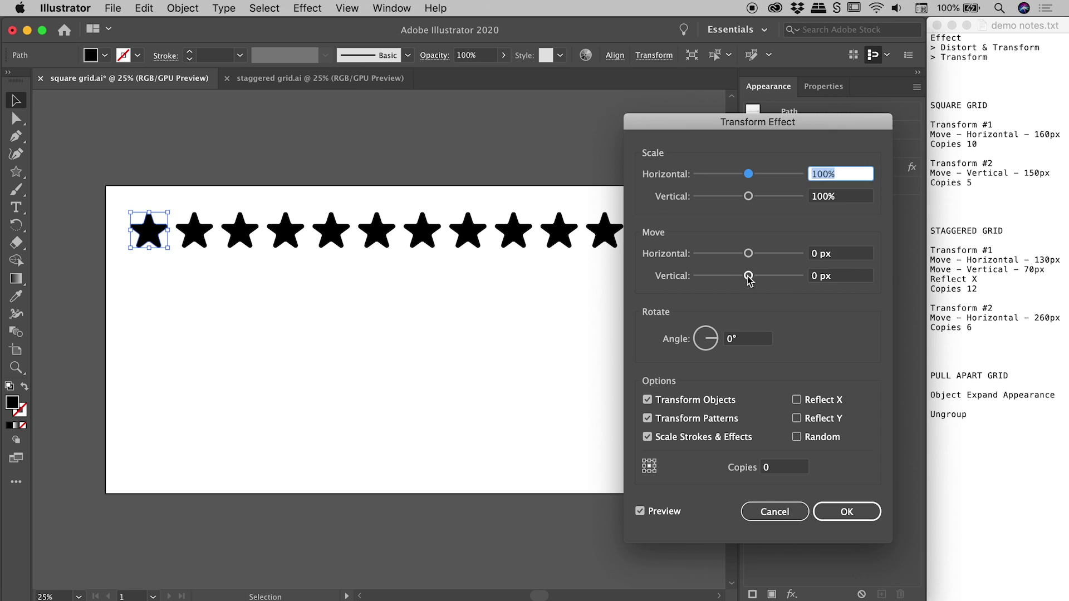
{"action": "left_click_drag", "start_coordinate": [748, 276], "coordinate": [776, 276]}
{"action": "type", "text": "150"}
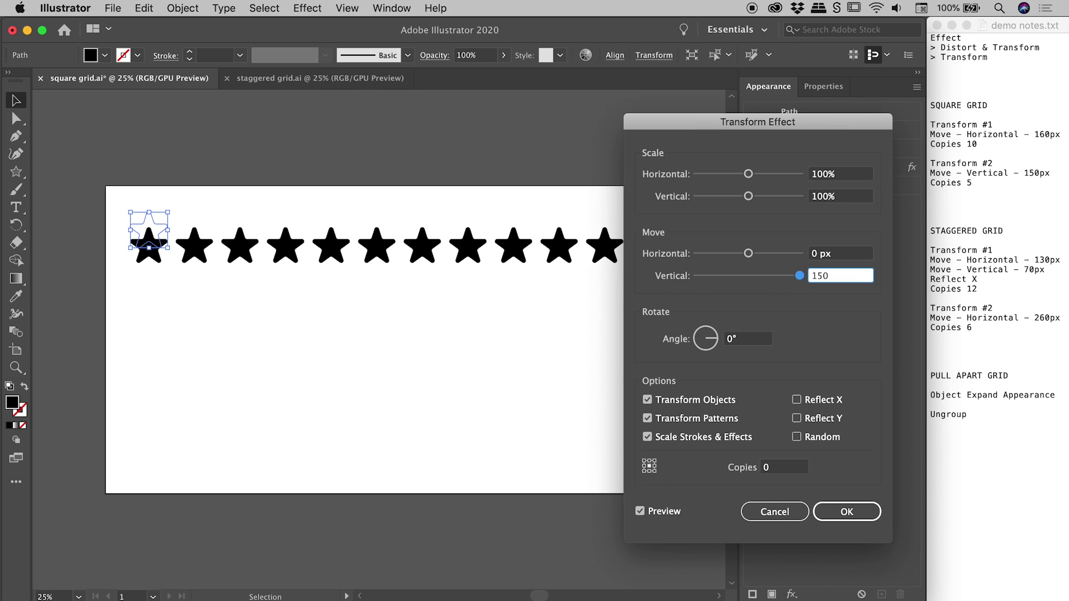
{"action": "key", "text": "Tab"}
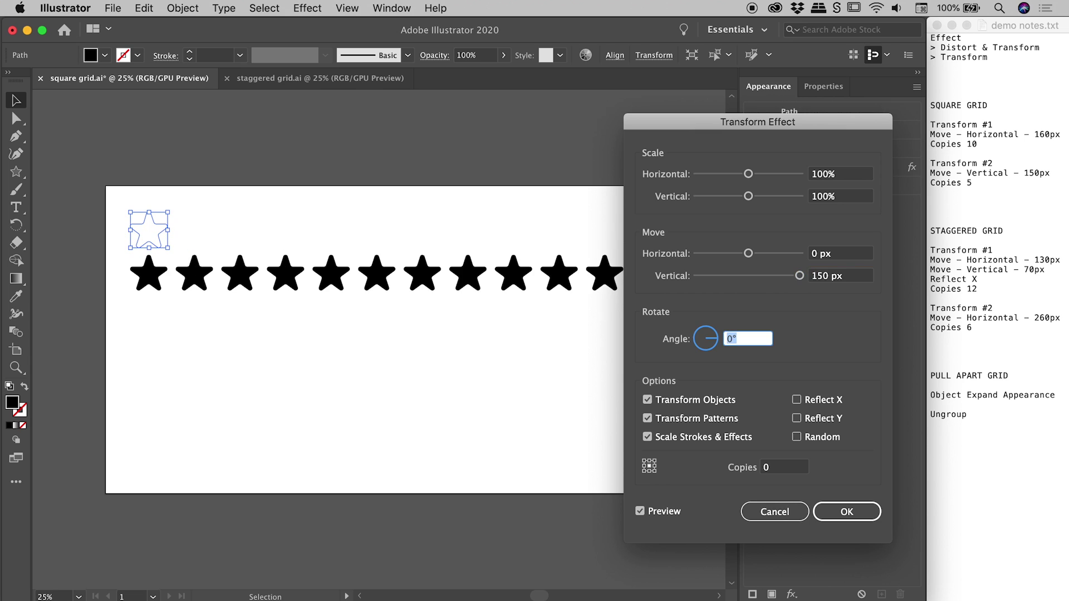
{"action": "left_click", "coordinate": [767, 470]}
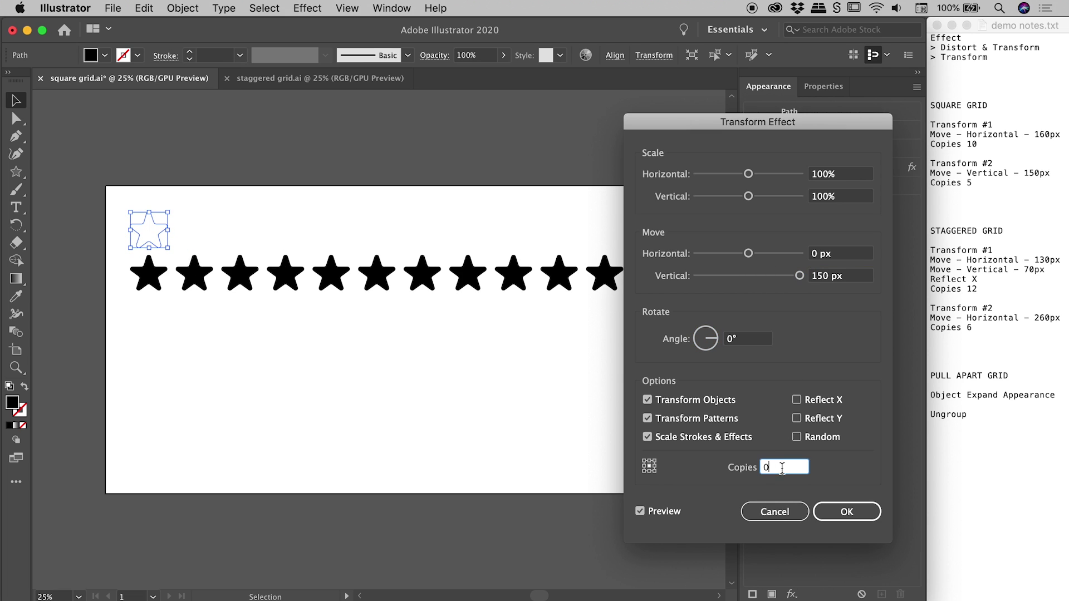
{"action": "key", "text": "Up"}
{"action": "key", "text": "Up"}
{"action": "key", "text": "Up"}
{"action": "key", "text": "Up"}
{"action": "key", "text": "Up"}
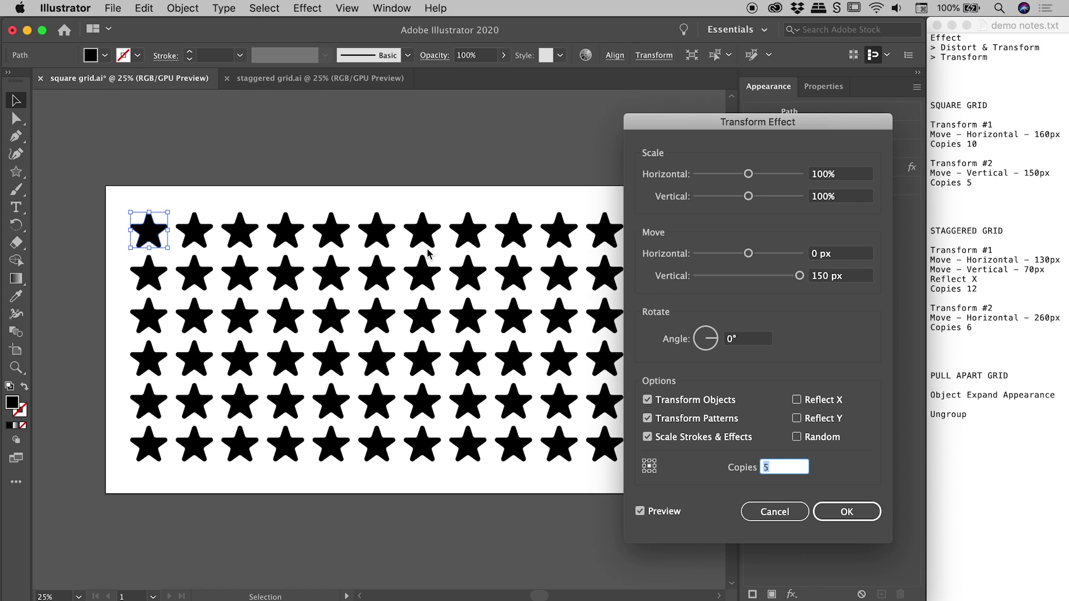
{"action": "left_click", "coordinate": [849, 515]}
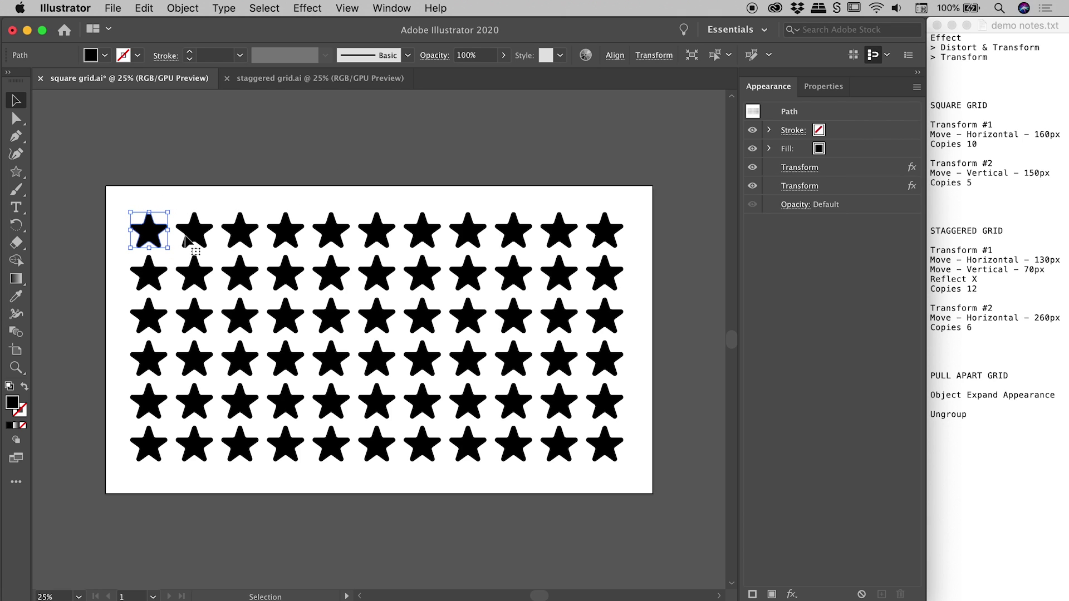
{"action": "left_click", "coordinate": [415, 198]}
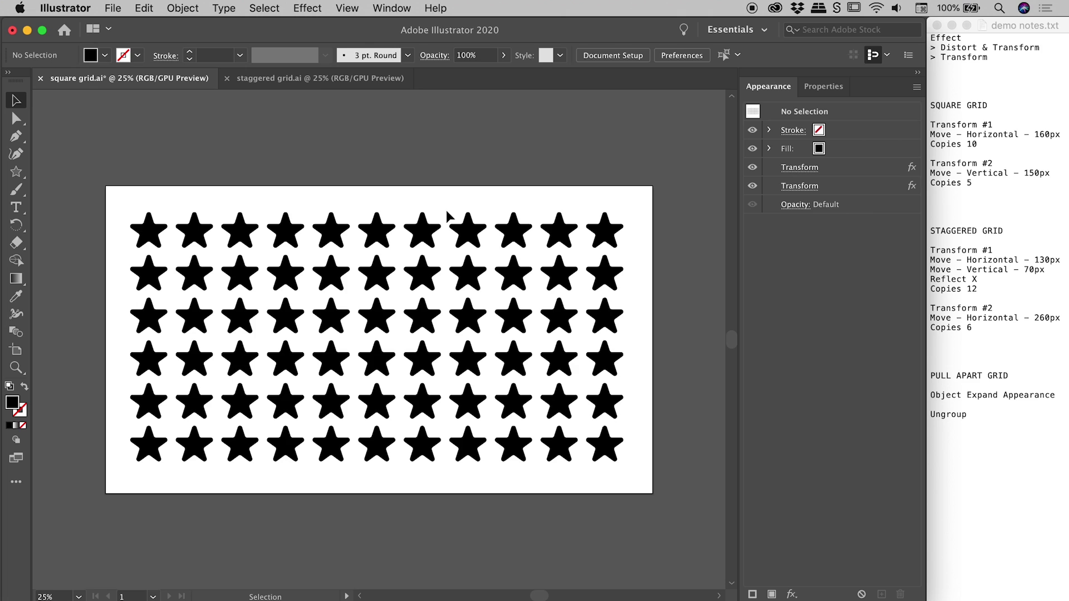
{"action": "left_click", "coordinate": [156, 232]}
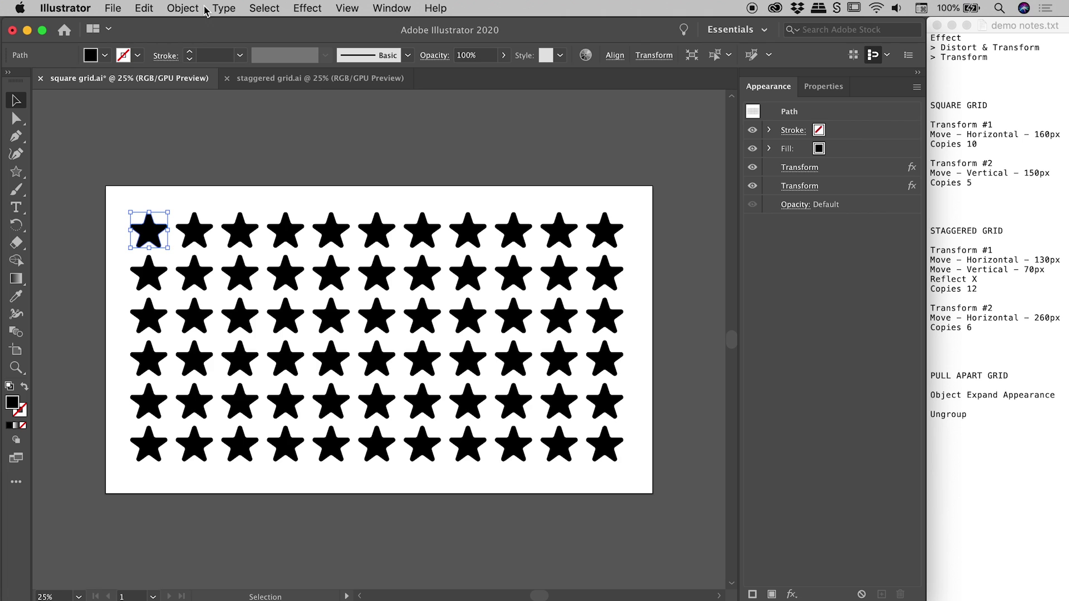
Expand the star grid's appearance into a group of 66 real star paths
{"action": "left_click", "coordinate": [183, 7]}
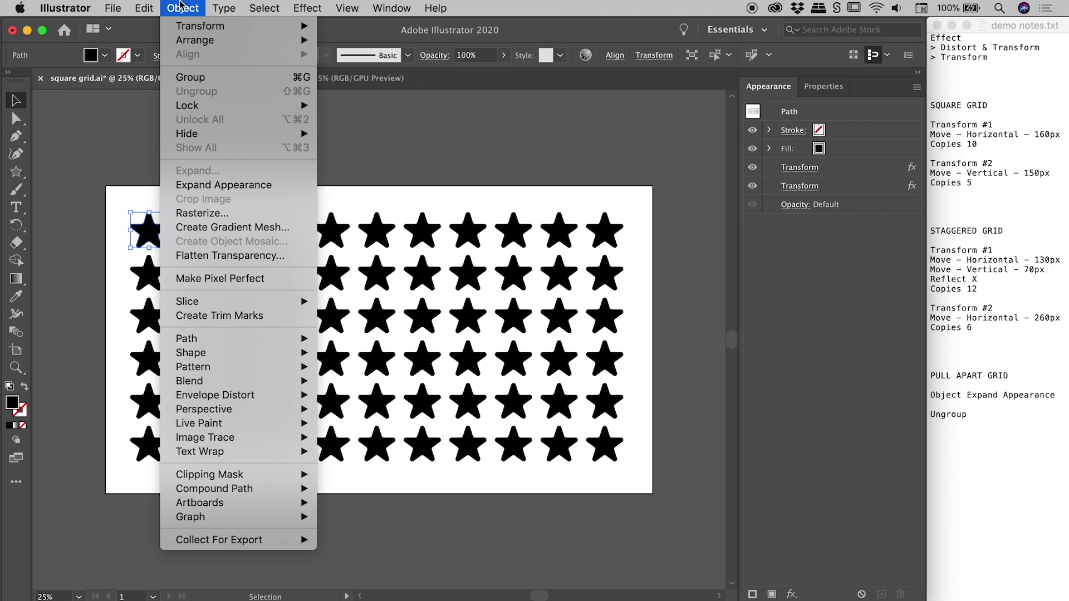
{"action": "left_click", "coordinate": [225, 186]}
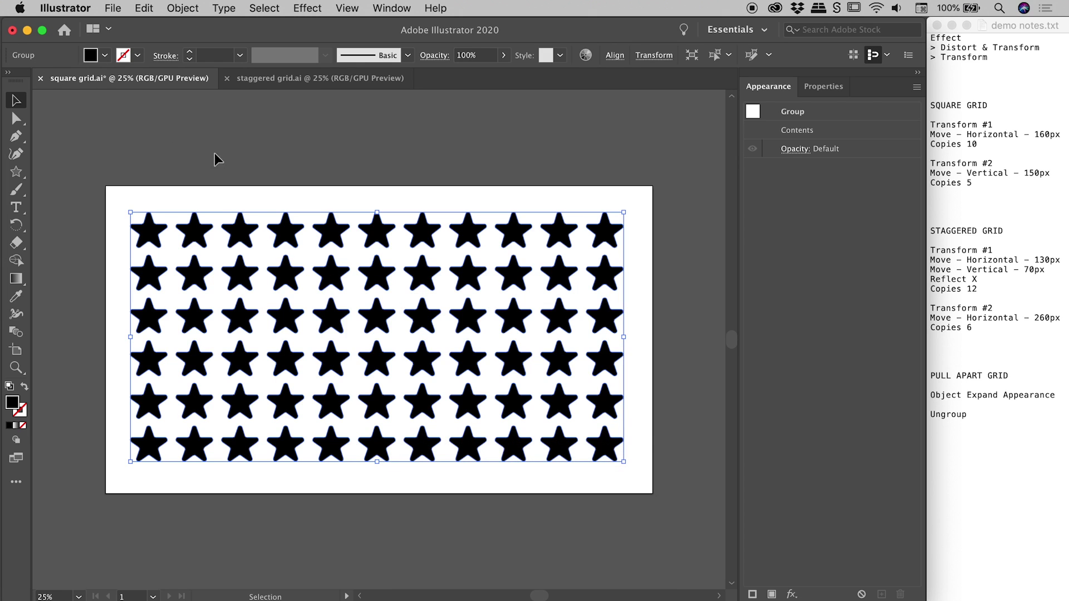
Ungroup the expanded stars, try dragging the top row, then undo the moves
{"action": "right_click", "coordinate": [330, 231]}
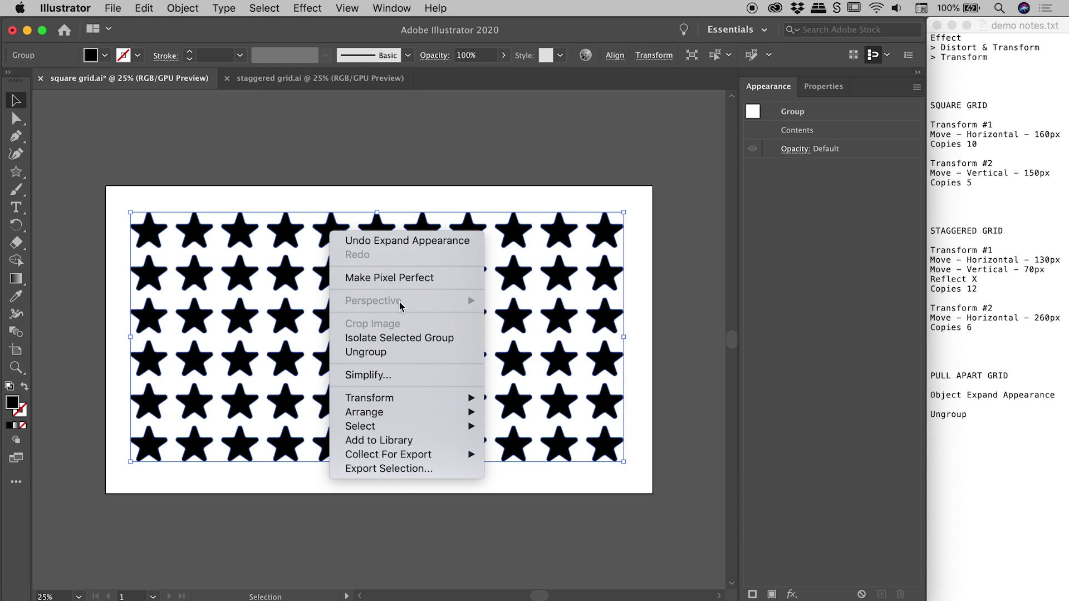
{"action": "left_click", "coordinate": [384, 351]}
{"action": "left_click", "coordinate": [360, 179]}
{"action": "left_click_drag", "start_coordinate": [344, 232], "coordinate": [379, 172]}
{"action": "left_click_drag", "start_coordinate": [343, 280], "coordinate": [361, 239]}
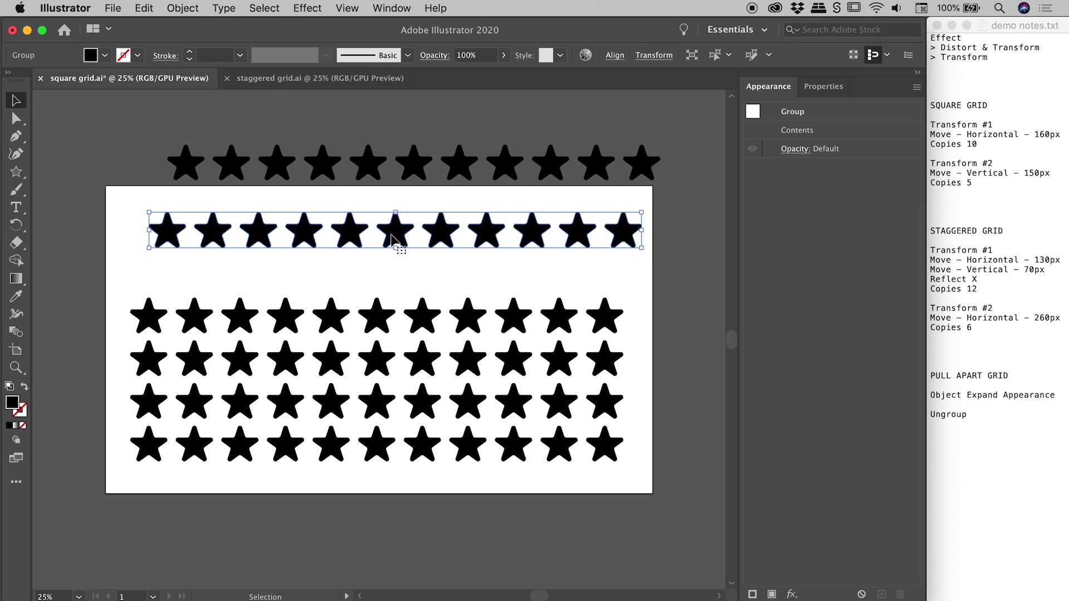
{"action": "key", "text": "super+z"}
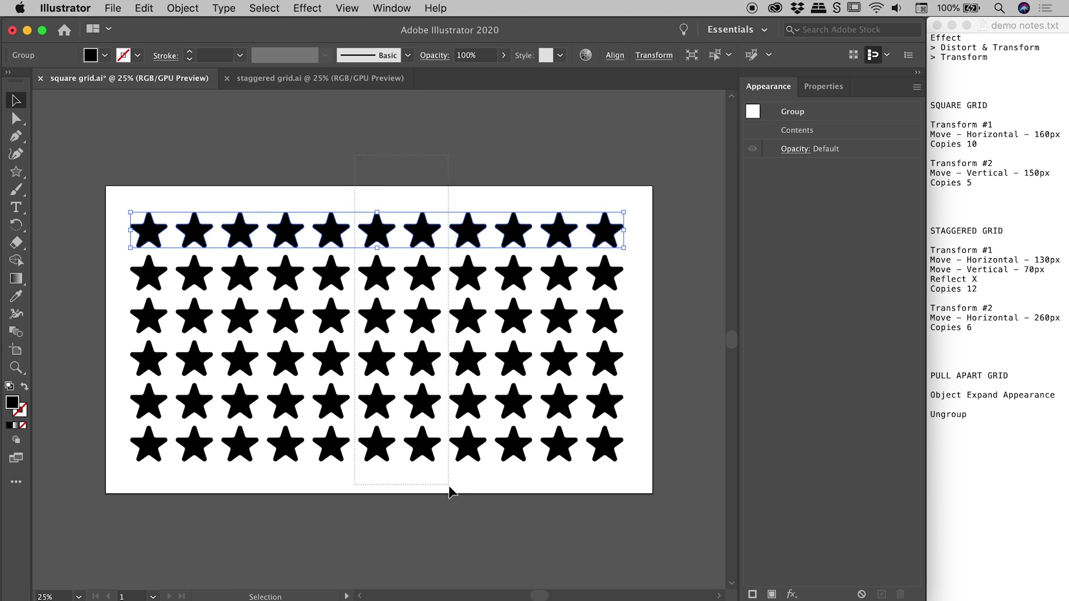
Ungroup the stars again, drag three stars off the artboard, and switch to staggered grid.ai
{"action": "right_click", "coordinate": [428, 280]}
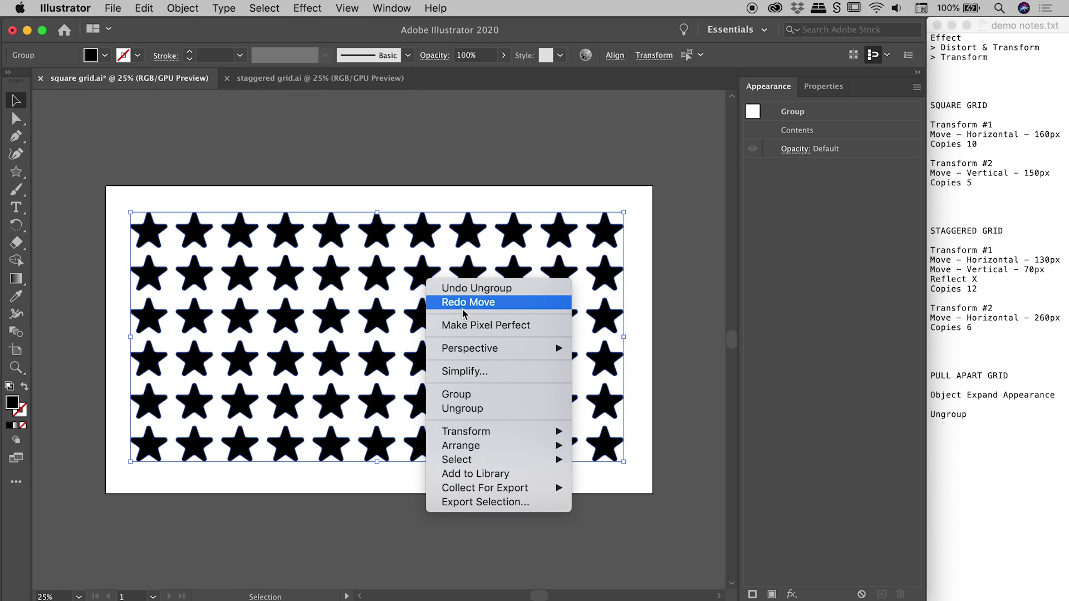
{"action": "left_click", "coordinate": [462, 408]}
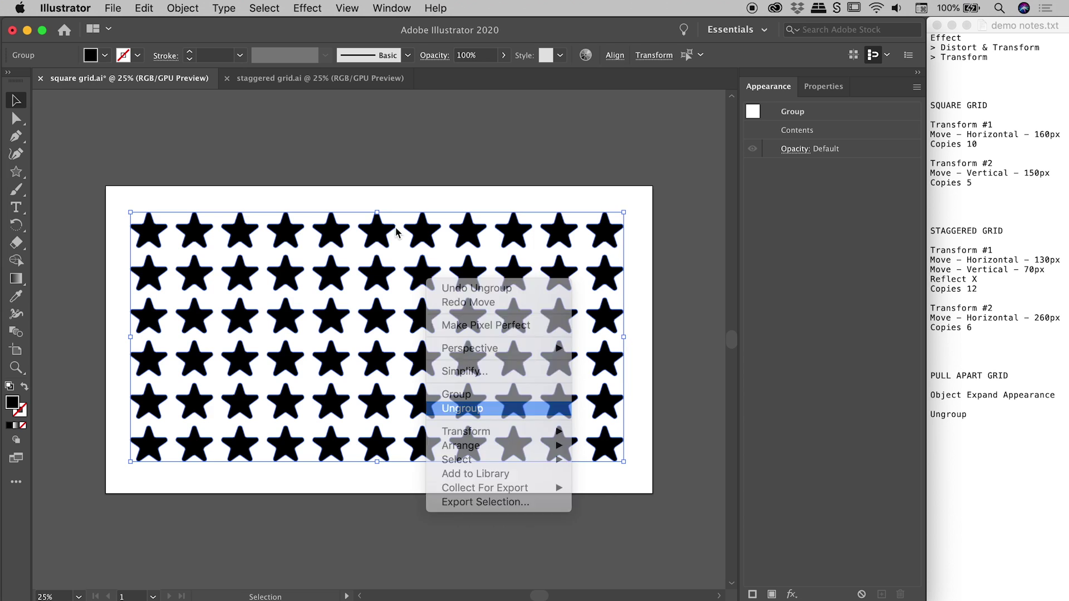
{"action": "left_click", "coordinate": [382, 177]}
{"action": "left_click_drag", "start_coordinate": [388, 231], "coordinate": [361, 170]}
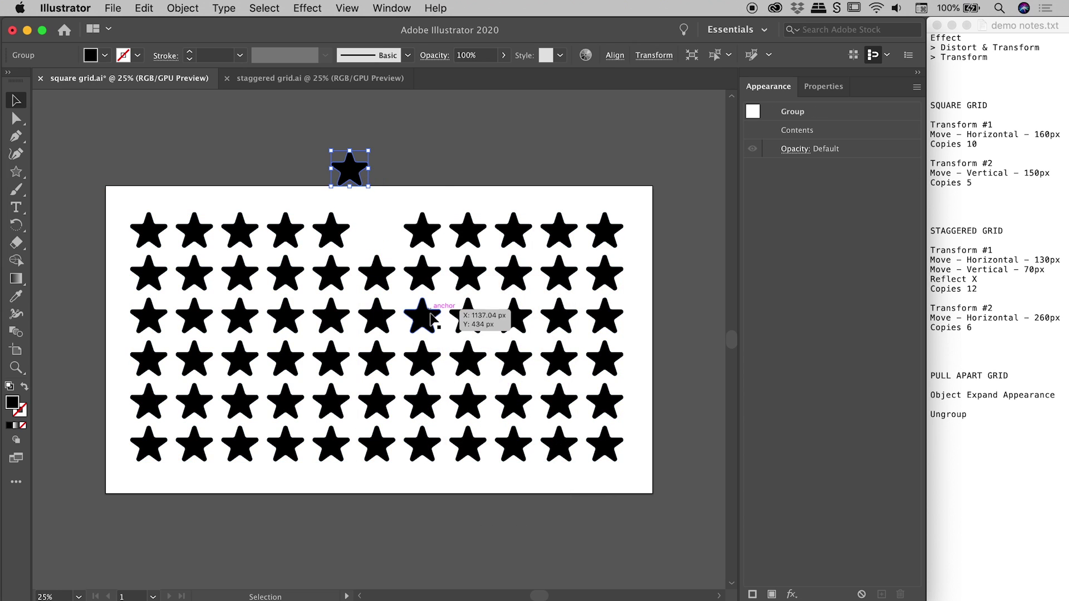
{"action": "left_click_drag", "start_coordinate": [423, 361], "coordinate": [341, 512]}
{"action": "left_click_drag", "start_coordinate": [512, 443], "coordinate": [540, 520]}
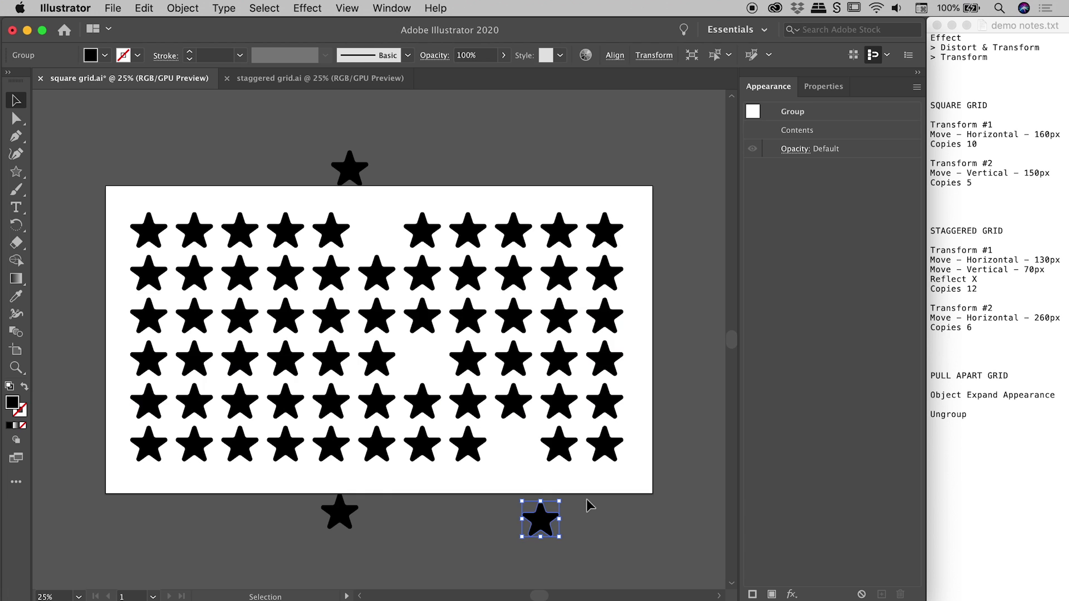
{"action": "left_click", "coordinate": [301, 84]}
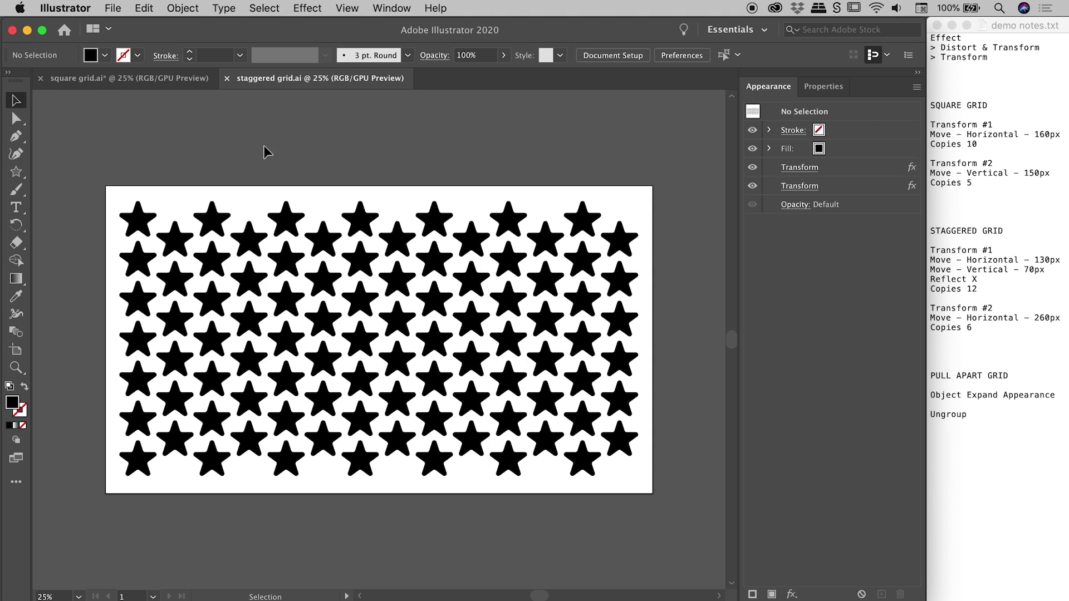
Select the staggered grid's top-left star and delete both its Transform effects
{"action": "left_click_drag", "start_coordinate": [110, 169], "coordinate": [166, 228]}
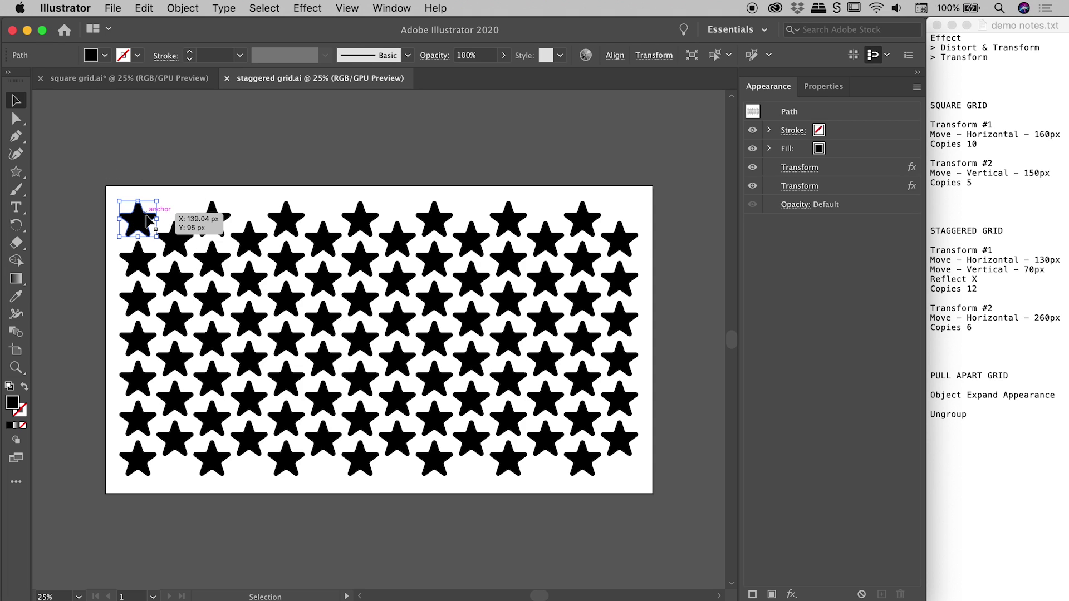
{"action": "left_click", "coordinate": [856, 171]}
{"action": "left_click", "coordinate": [853, 187], "text": "shift"}
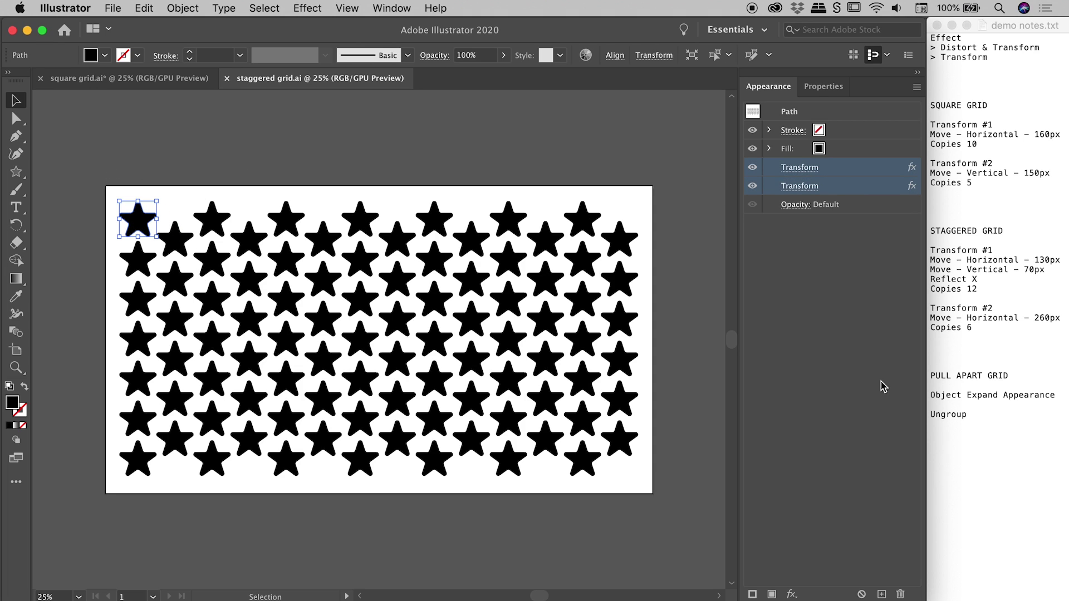
{"action": "left_click", "coordinate": [900, 595]}
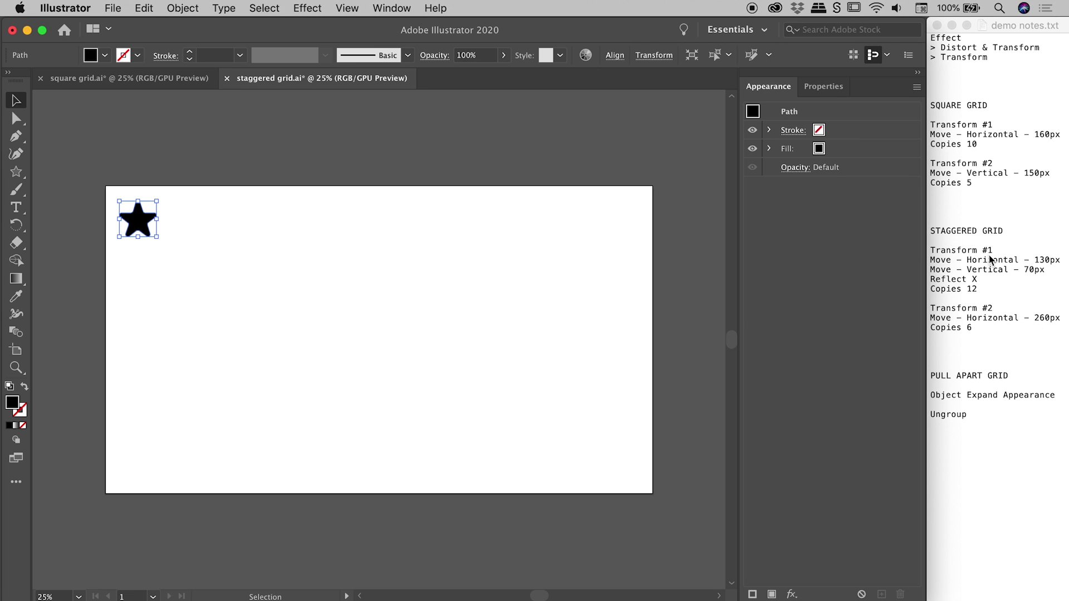
Add a new Transform effect with 130 px horizontal and 70 px vertical move
{"action": "left_click", "coordinate": [309, 8]}
{"action": "mouse_move", "coordinate": [479, 142]}
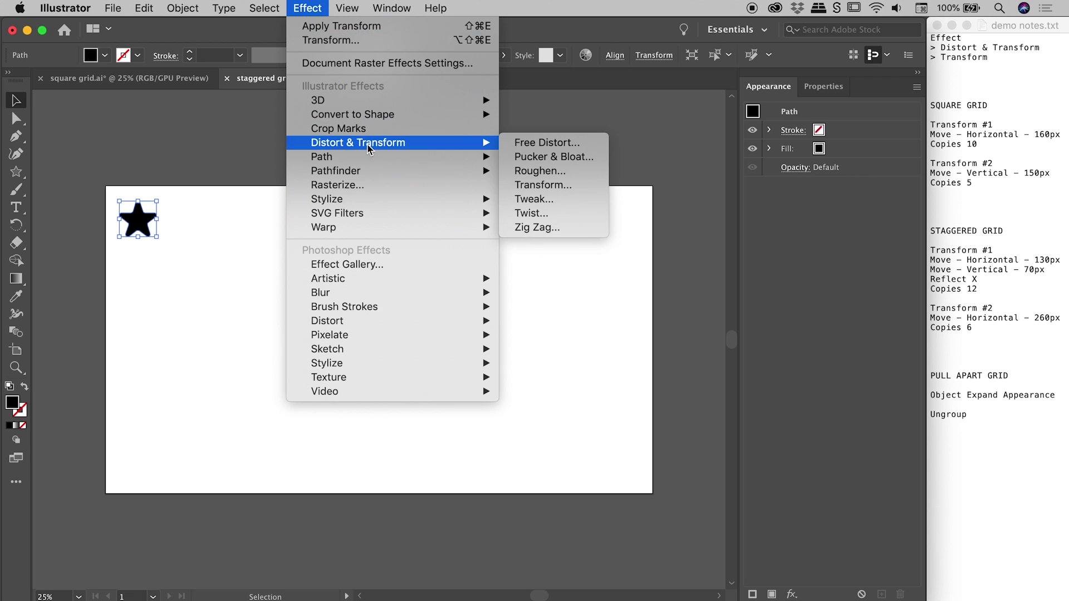
{"action": "left_click", "coordinate": [543, 185]}
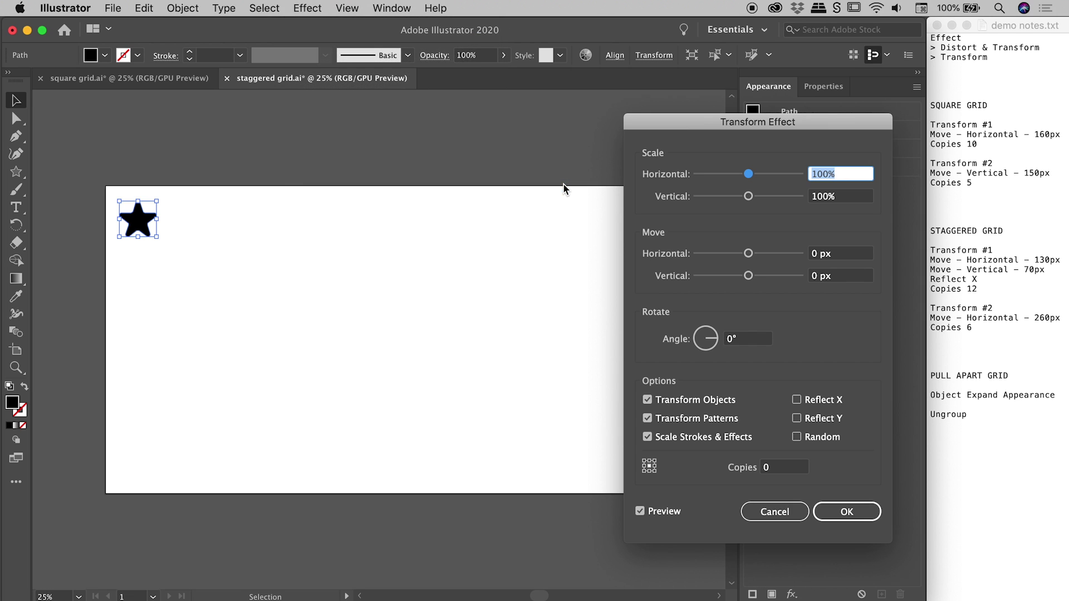
{"action": "left_click_drag", "start_coordinate": [736, 121], "coordinate": [616, 111]}
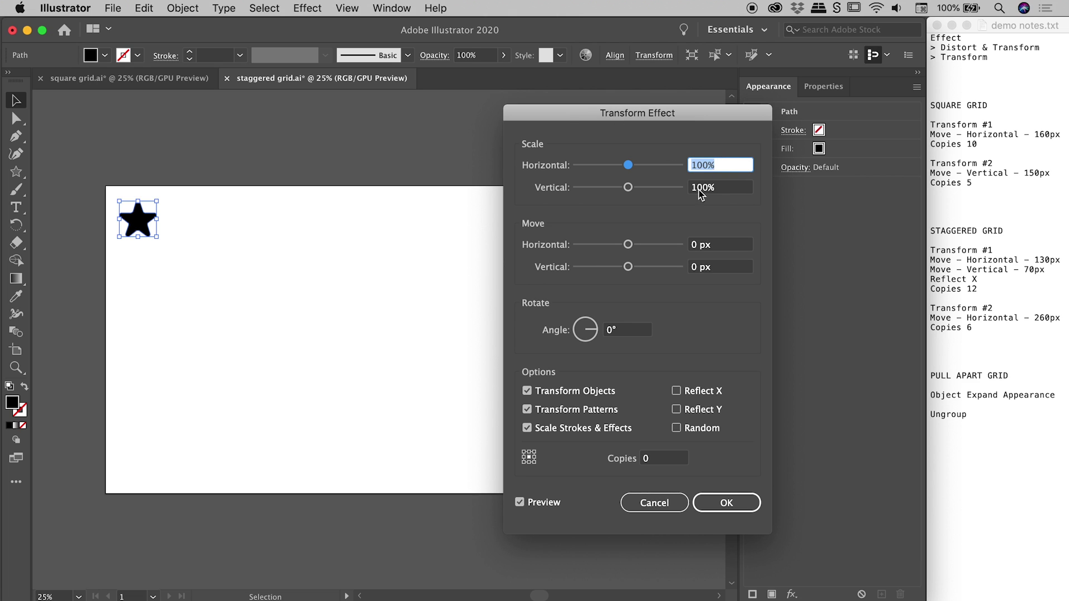
{"action": "left_click", "coordinate": [723, 245]}
{"action": "type", "text": "130"}
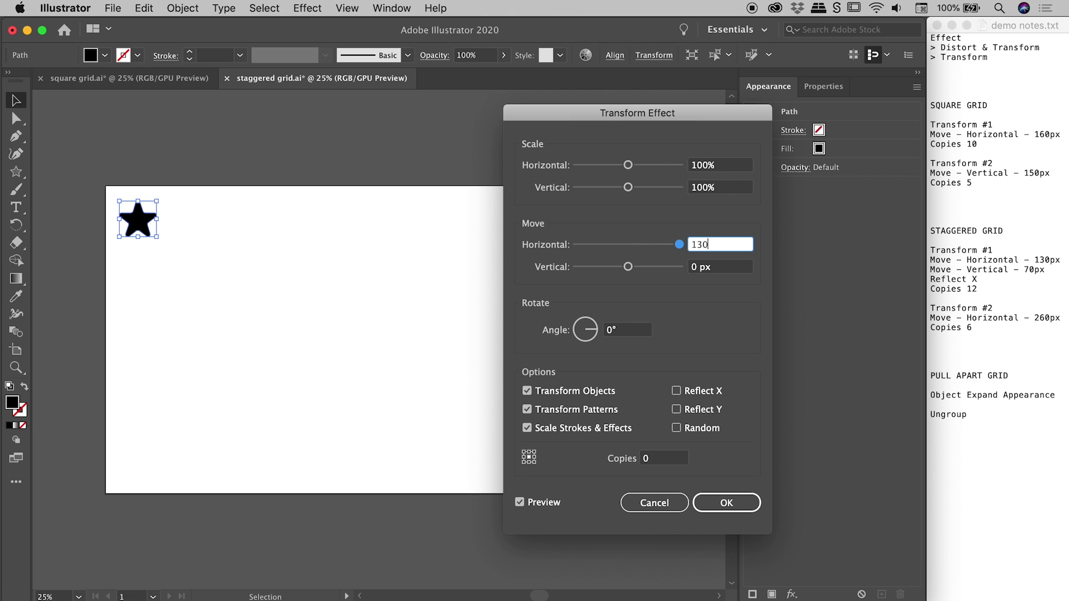
{"action": "key", "text": "Tab"}
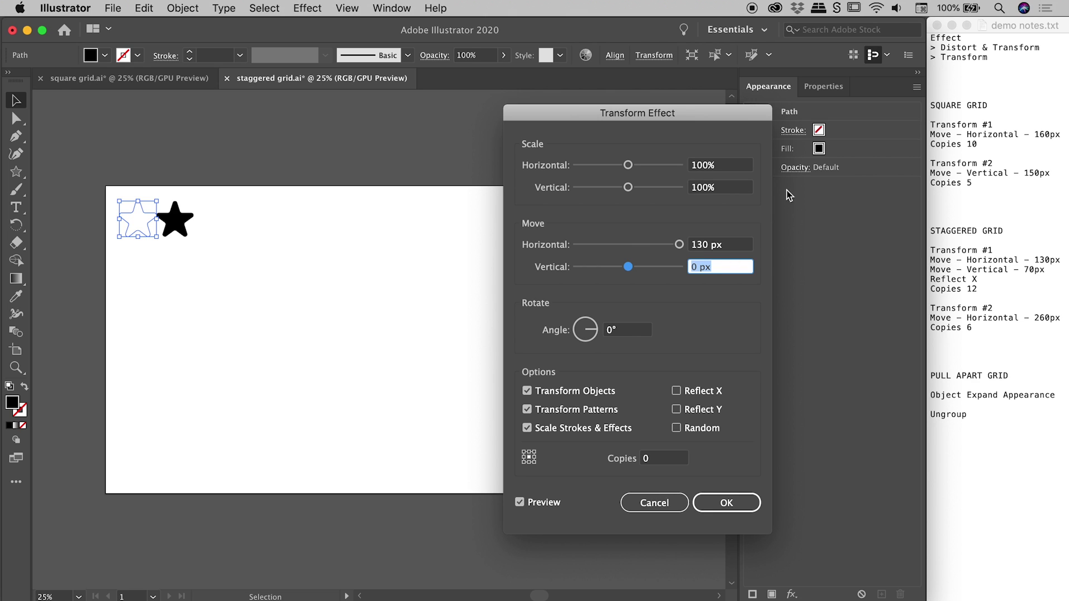
{"action": "type", "text": "70"}
{"action": "key", "text": "Tab"}
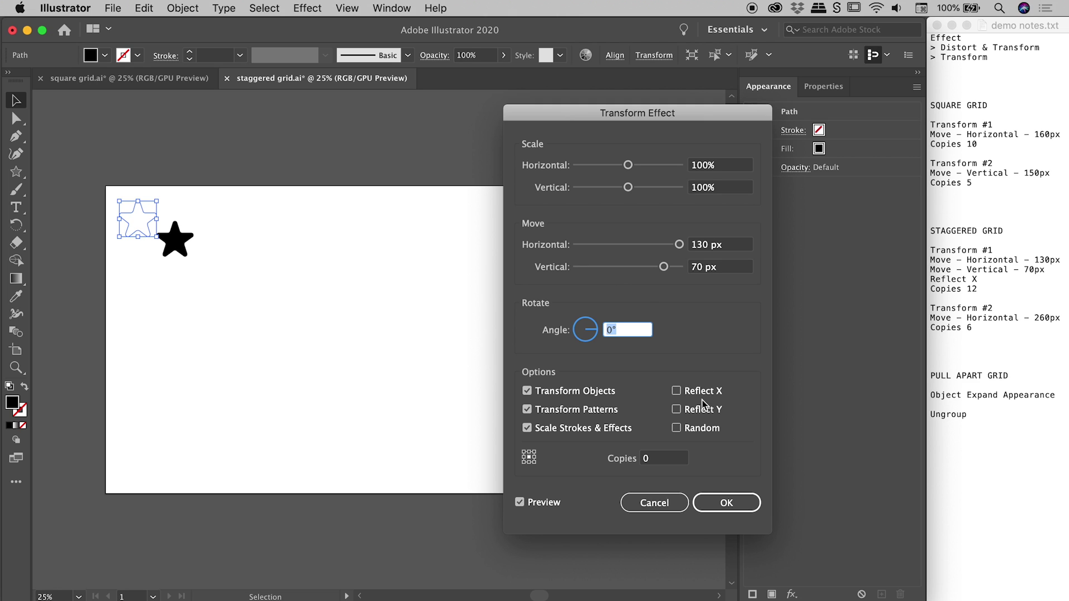
Turn on Reflect X, set copies to 12, and apply the zigzag Transform effect
{"action": "left_click", "coordinate": [679, 392]}
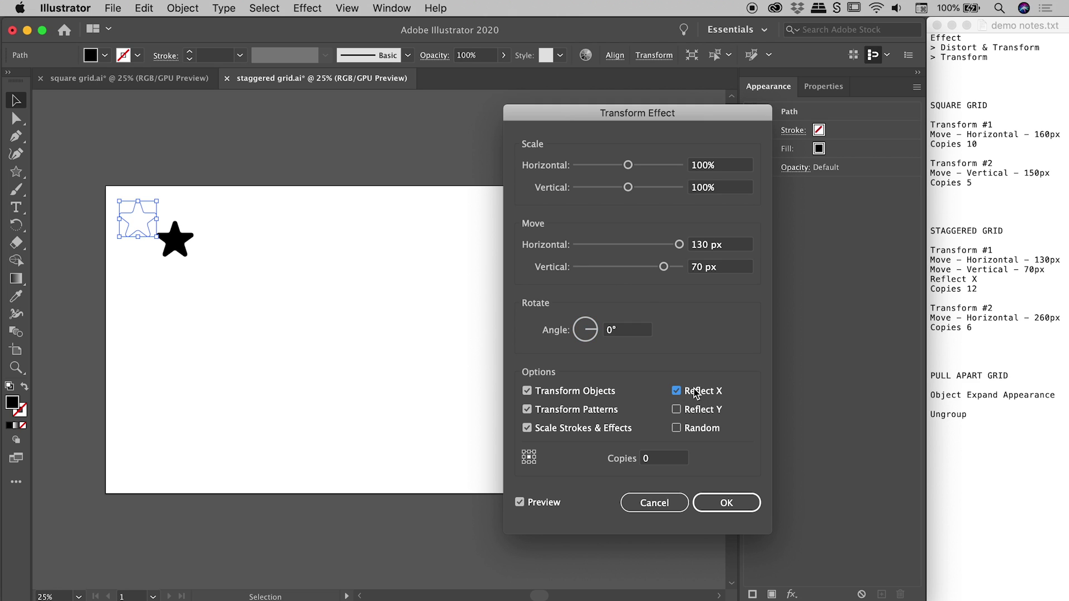
{"action": "left_click", "coordinate": [684, 390]}
{"action": "left_click", "coordinate": [668, 456]}
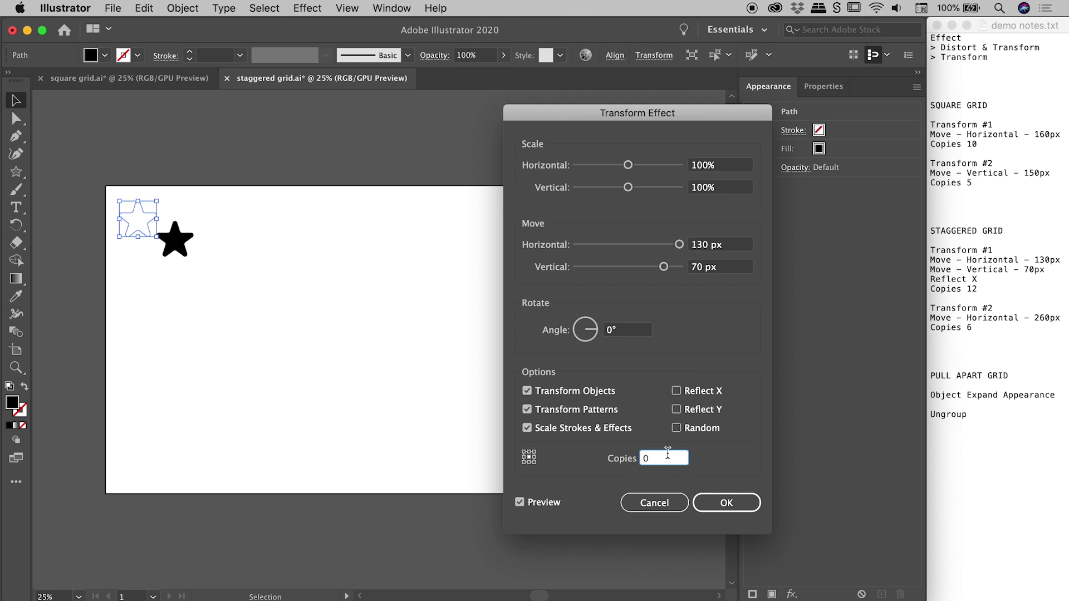
{"action": "key", "text": "Up"}
{"action": "key", "text": "Up"}
{"action": "key", "text": "Up"}
{"action": "key", "text": "Up"}
{"action": "key", "text": "Up"}
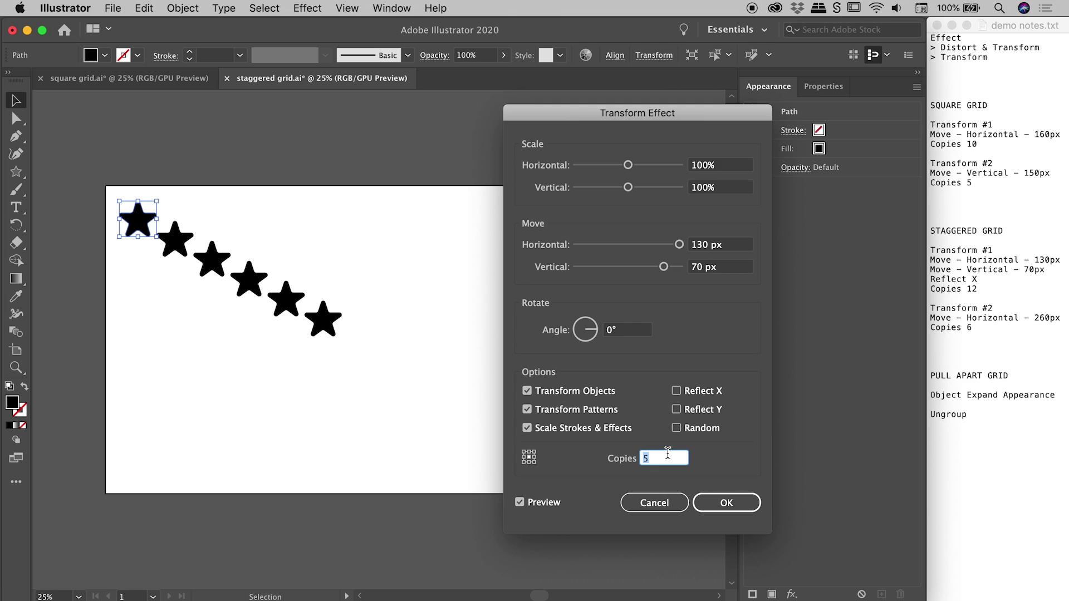
{"action": "left_click", "coordinate": [676, 392]}
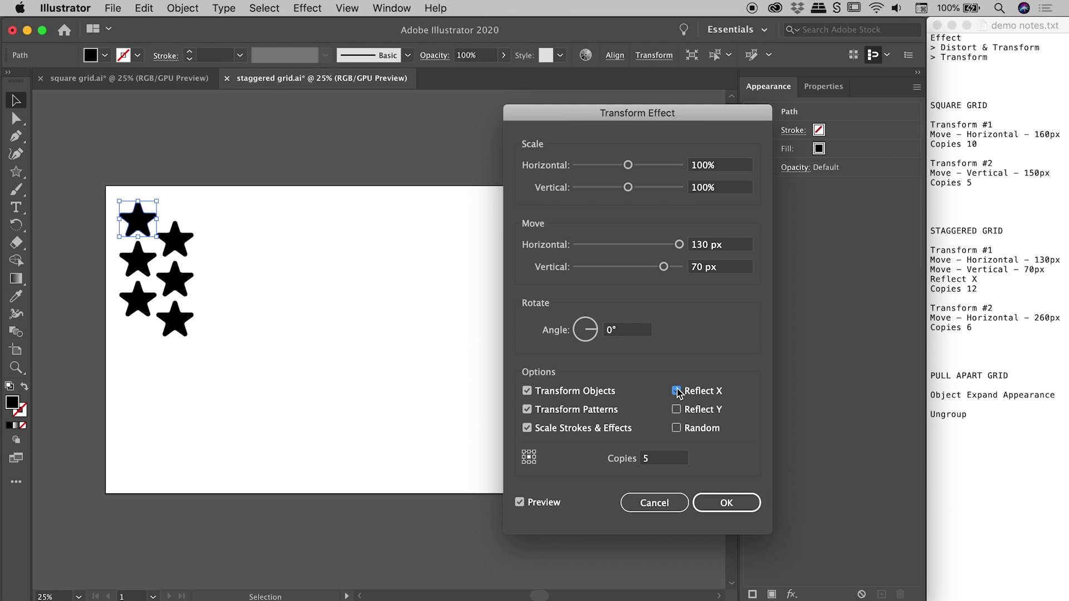
{"action": "left_click", "coordinate": [669, 462]}
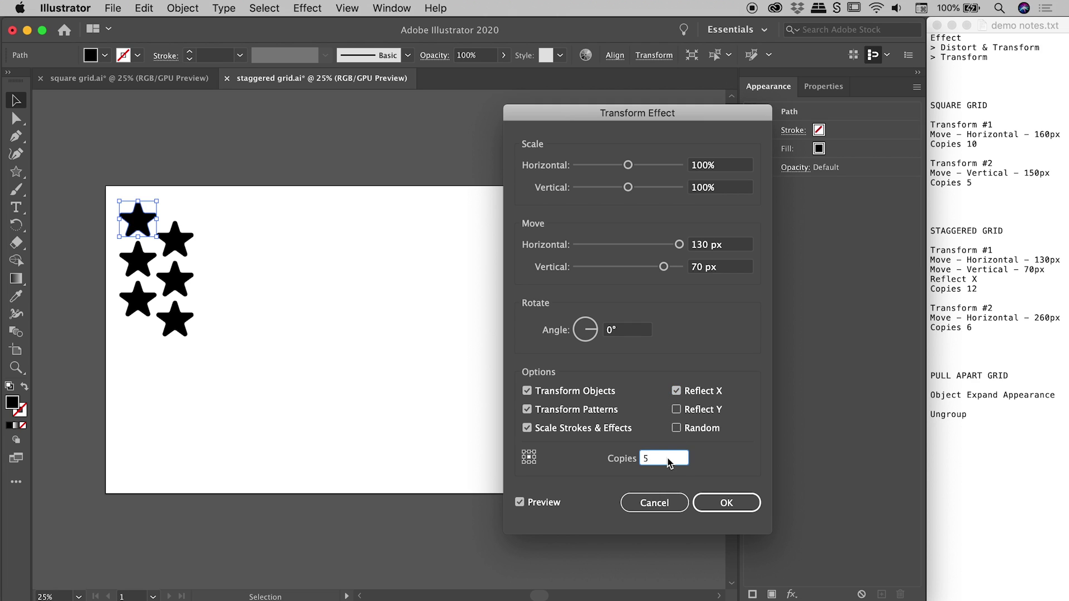
{"action": "key", "text": "Up"}
{"action": "key", "text": "Up"}
{"action": "key", "text": "Up"}
{"action": "key", "text": "Up"}
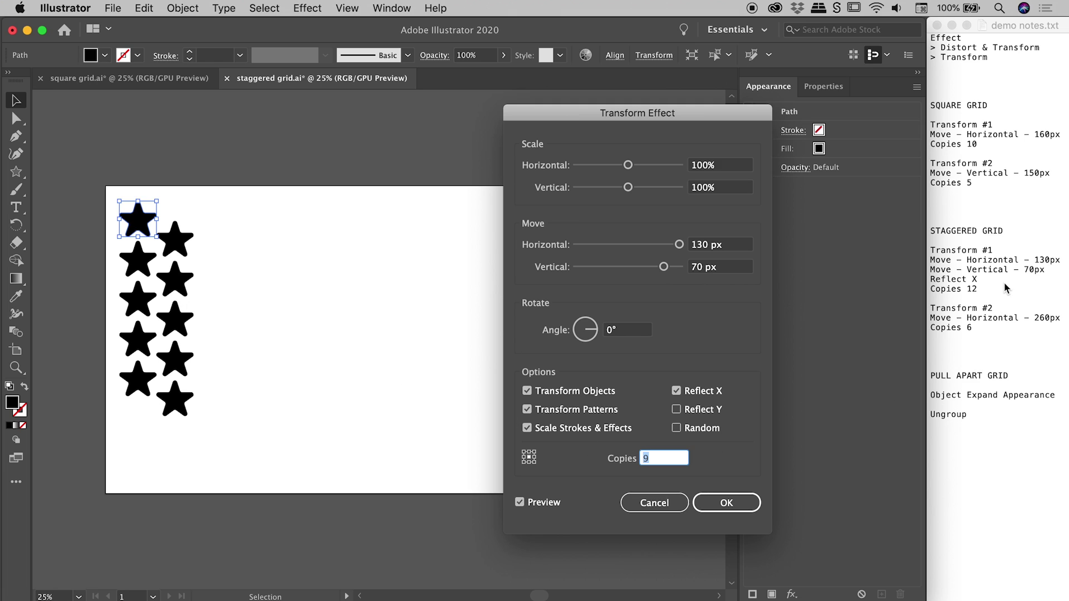
{"action": "key", "text": "Up"}
{"action": "key", "text": "Up"}
{"action": "key", "text": "Up"}
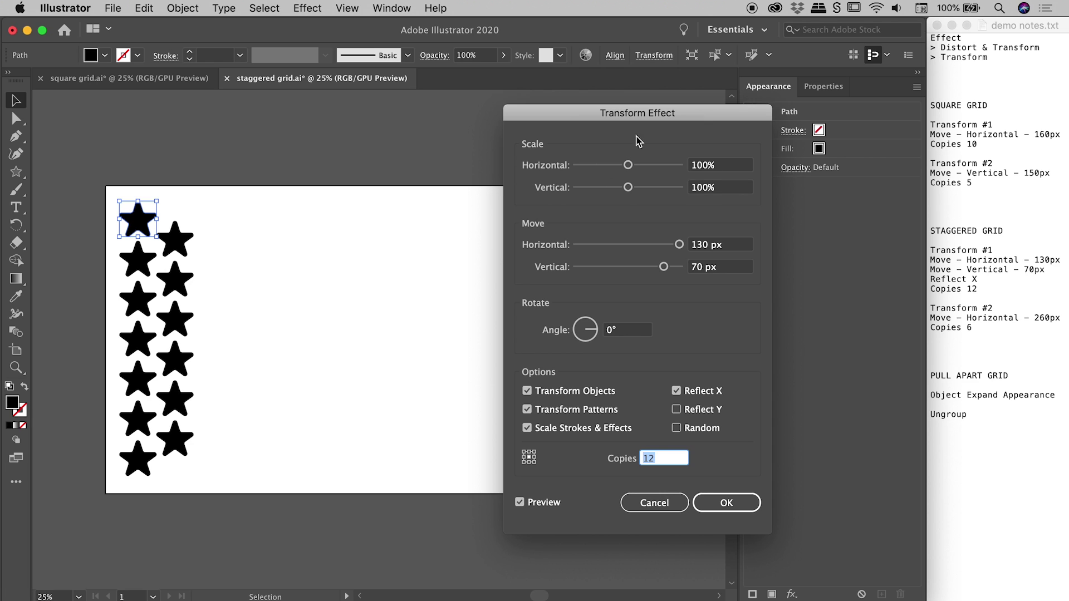
{"action": "left_click", "coordinate": [750, 503]}
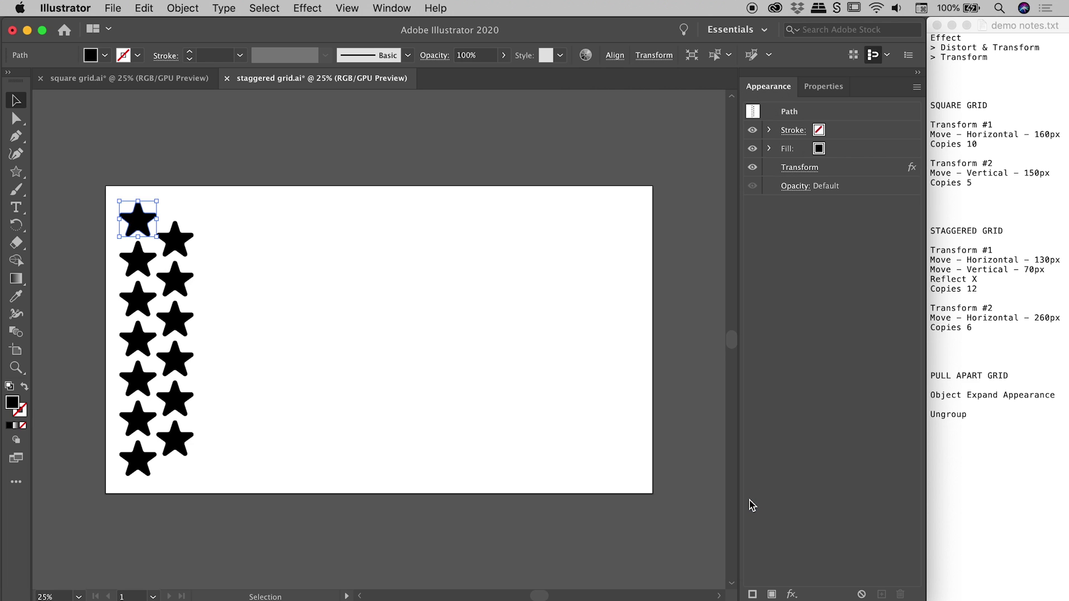
Add a second Transform effect to the star as a new effect
{"action": "left_click", "coordinate": [320, 7]}
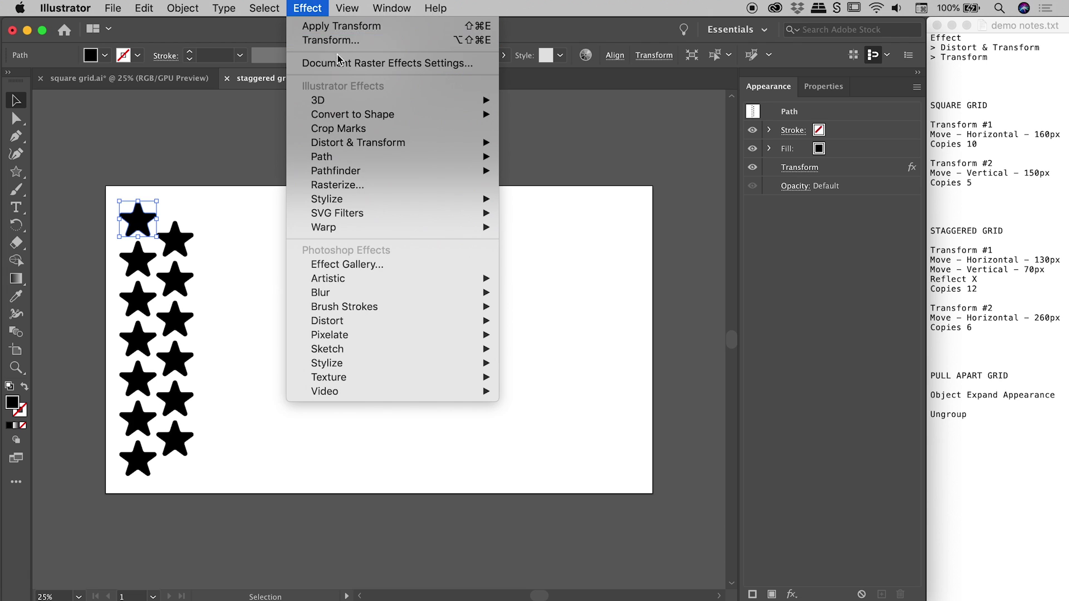
{"action": "mouse_move", "coordinate": [359, 147]}
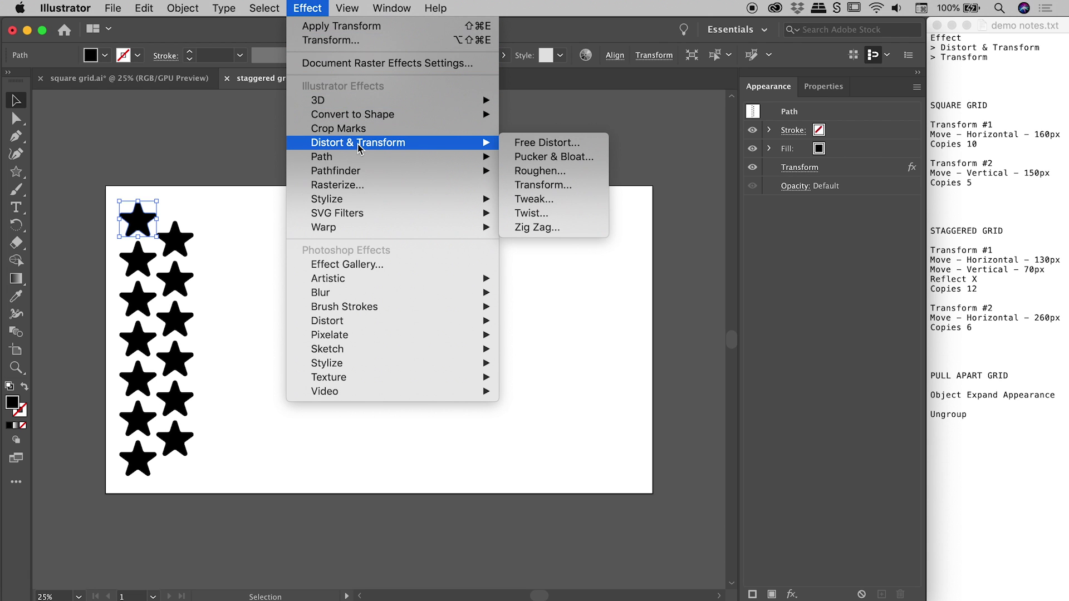
{"action": "left_click", "coordinate": [573, 185]}
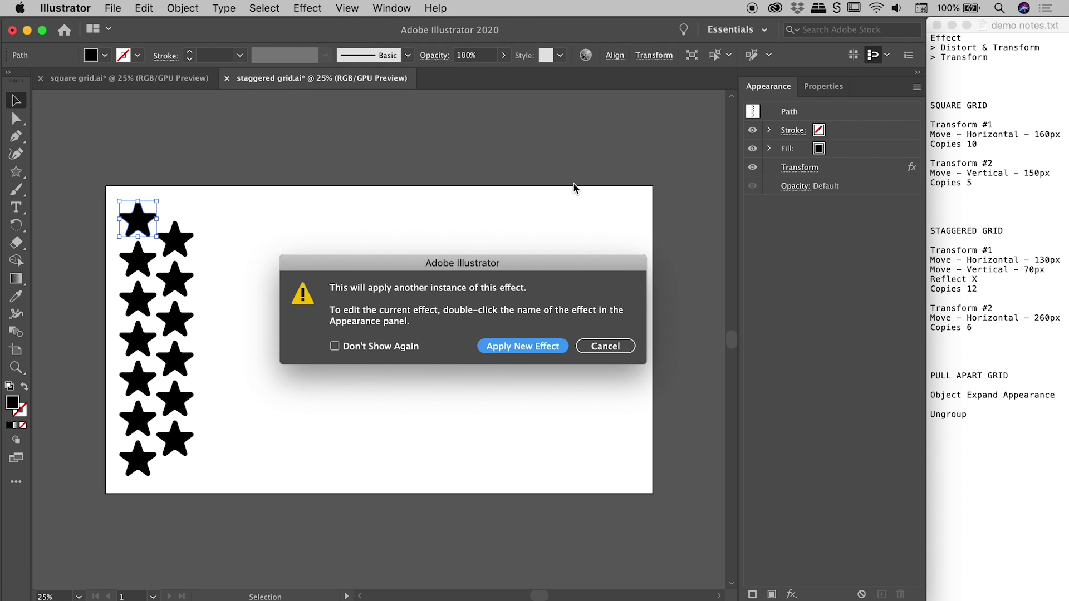
{"action": "left_click", "coordinate": [522, 345]}
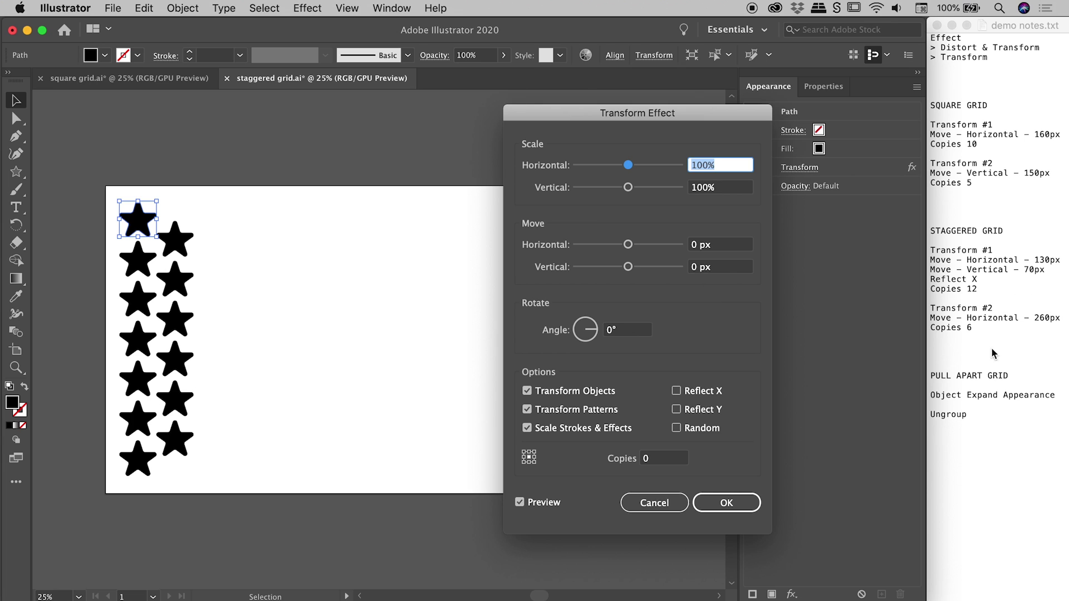
{"action": "left_click_drag", "start_coordinate": [668, 115], "coordinate": [655, 107]}
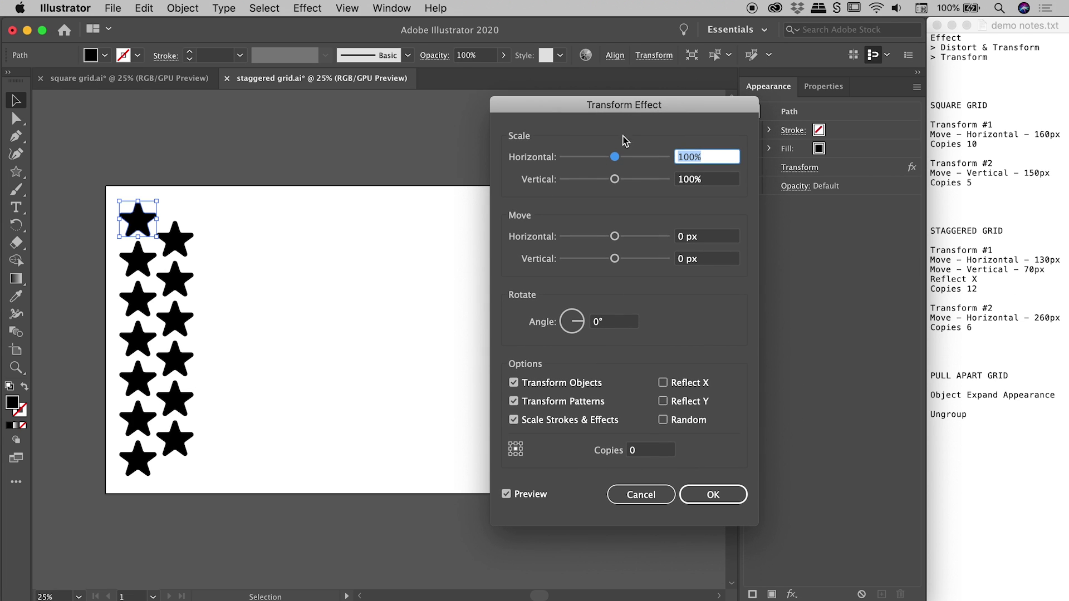
Set the new Transform to move 260 px horizontally with 6 copies
{"action": "left_click", "coordinate": [633, 448]}
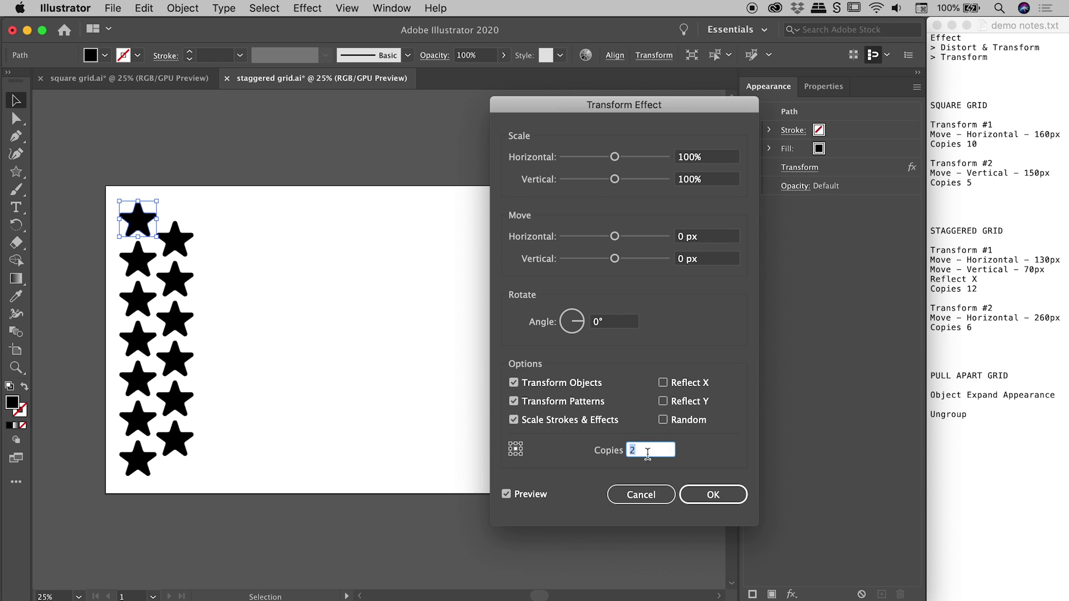
{"action": "left_click_drag", "start_coordinate": [615, 236], "coordinate": [675, 244]}
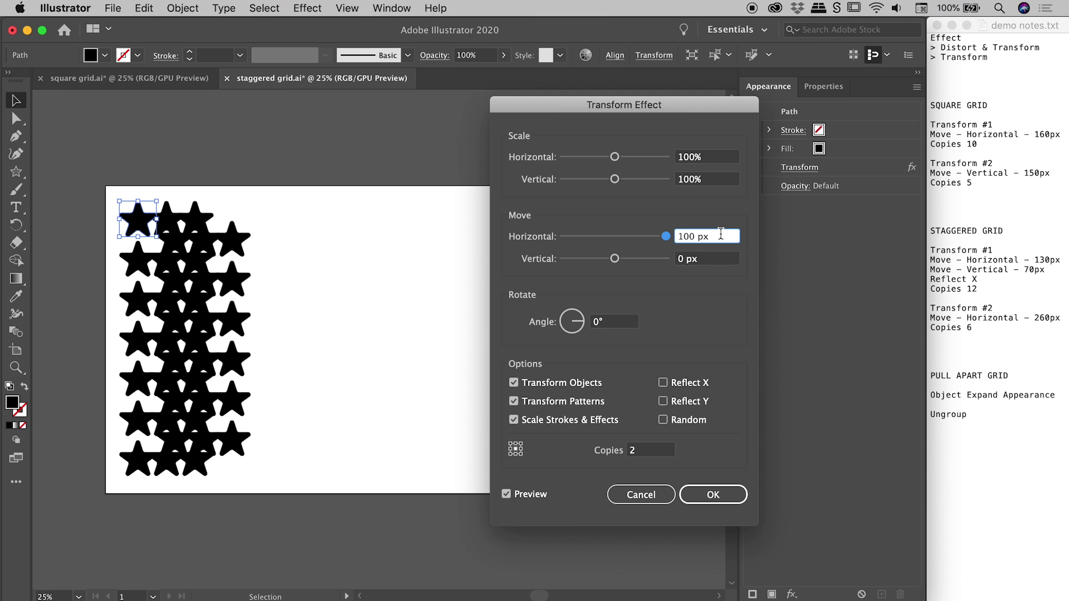
{"action": "key", "text": "shift+Up"}
{"action": "key", "text": "shift+Up"}
{"action": "key", "text": "shift+Up"}
{"action": "key", "text": "shift+Up"}
{"action": "key", "text": "shift+Up"}
{"action": "key", "text": "shift+Up"}
{"action": "key", "text": "shift+Up"}
{"action": "key", "text": "shift+Up"}
{"action": "key", "text": "shift+Up"}
{"action": "key", "text": "shift+Up"}
{"action": "key", "text": "shift+Up"}
{"action": "key", "text": "shift+Up"}
{"action": "key", "text": "shift+Up"}
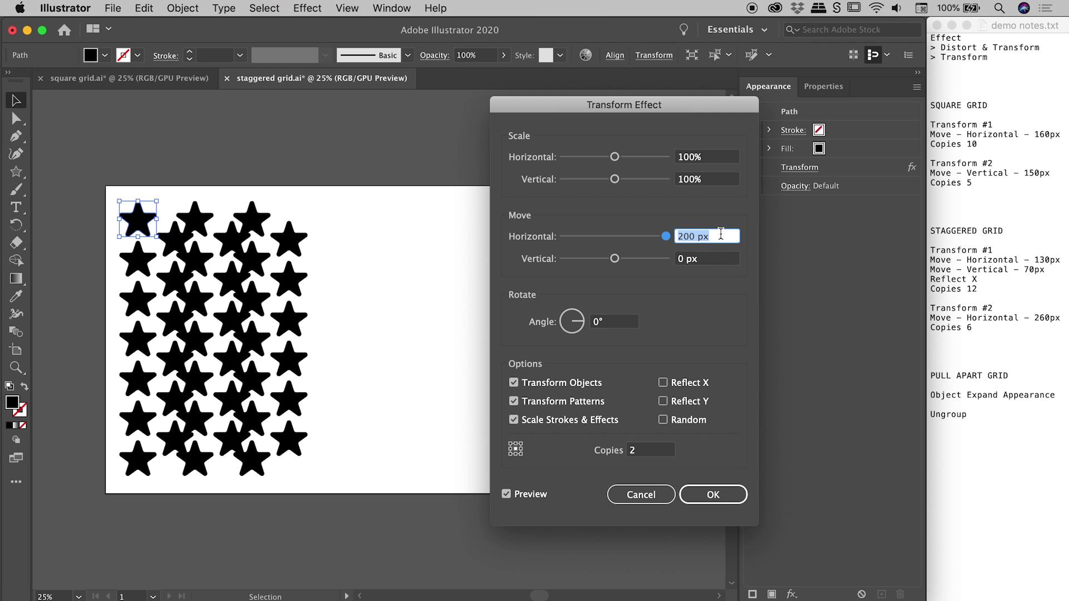
{"action": "key", "text": "shift+Up"}
{"action": "key", "text": "shift+Up"}
{"action": "key", "text": "shift+Up"}
{"action": "key", "text": "shift+Up"}
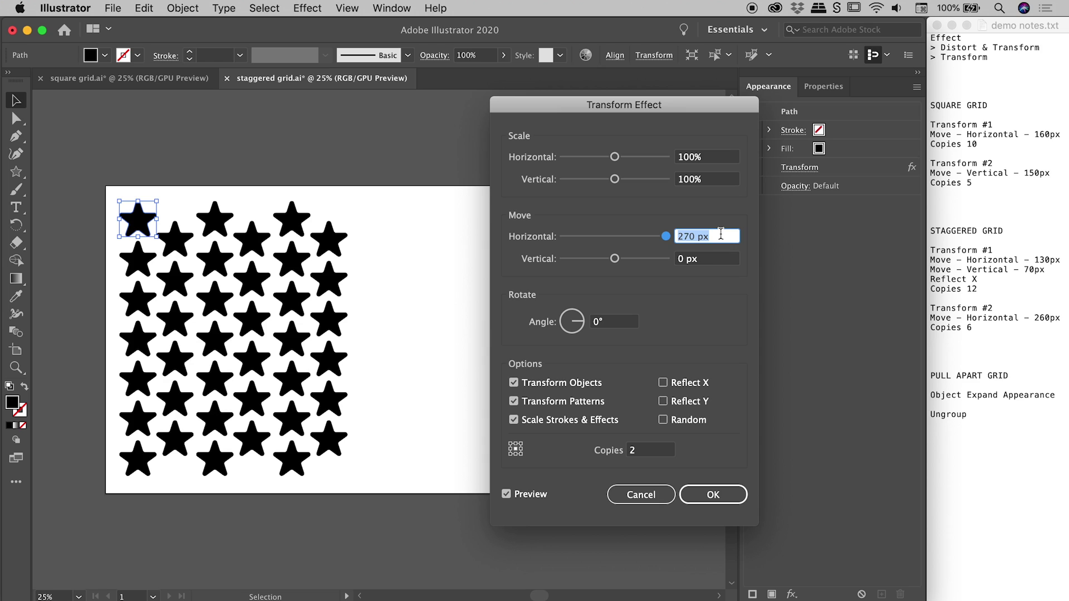
{"action": "key", "text": "shift+Down"}
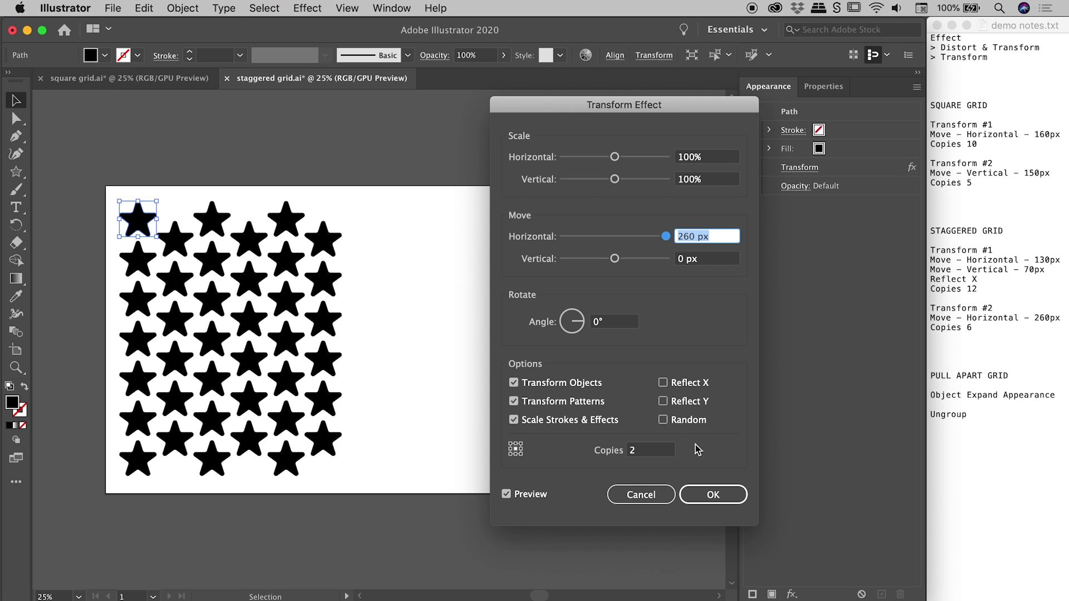
{"action": "left_click_drag", "start_coordinate": [540, 115], "coordinate": [661, 115]}
{"action": "left_click", "coordinate": [786, 448]}
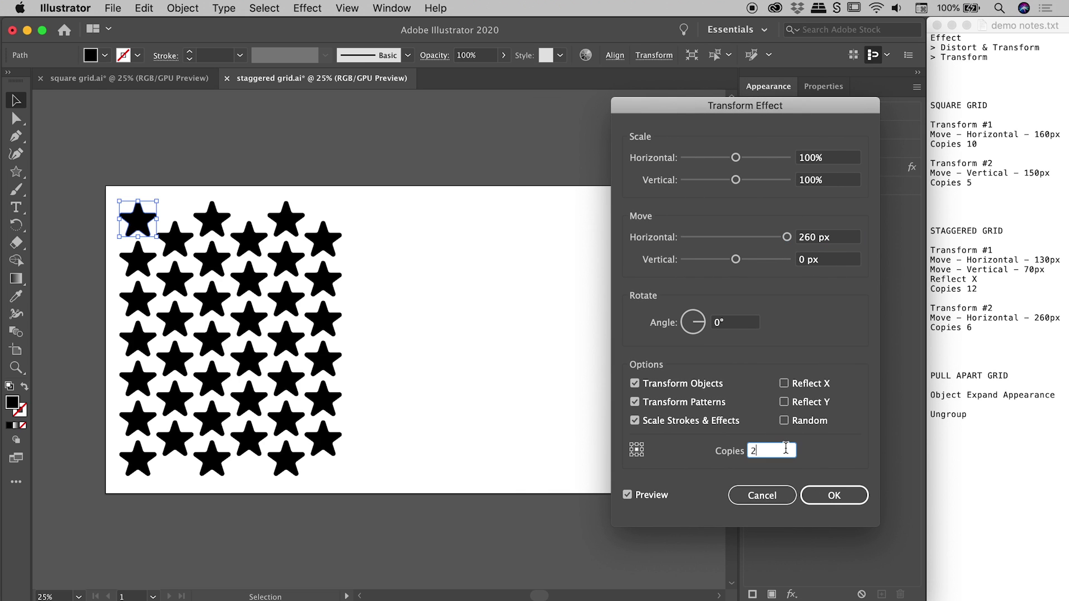
{"action": "key", "text": "Up"}
{"action": "key", "text": "Up"}
{"action": "key", "text": "Up"}
{"action": "key", "text": "Up"}
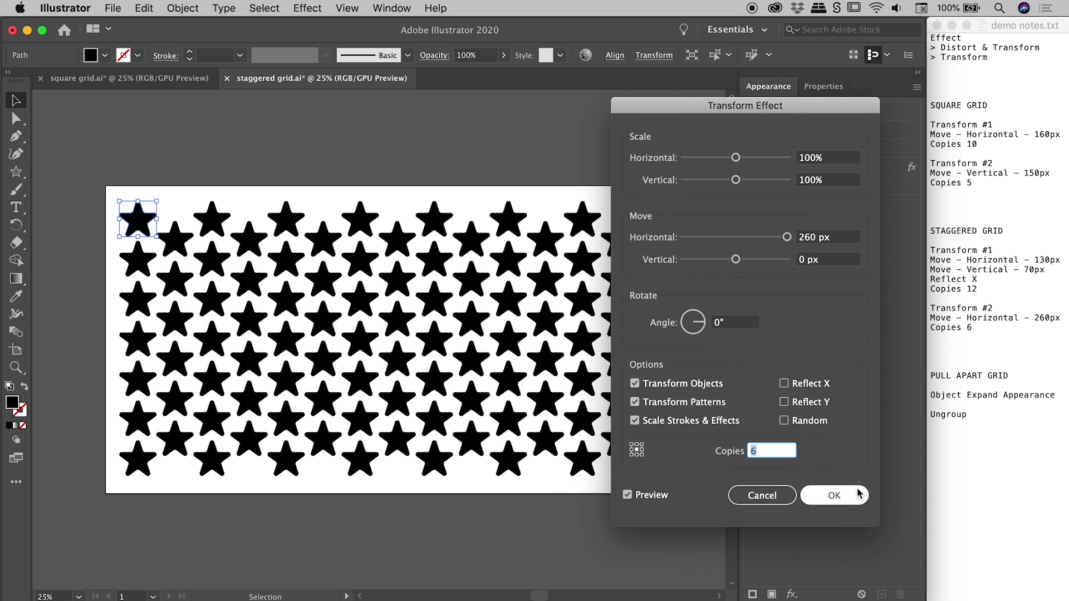
{"action": "left_click", "coordinate": [834, 496]}
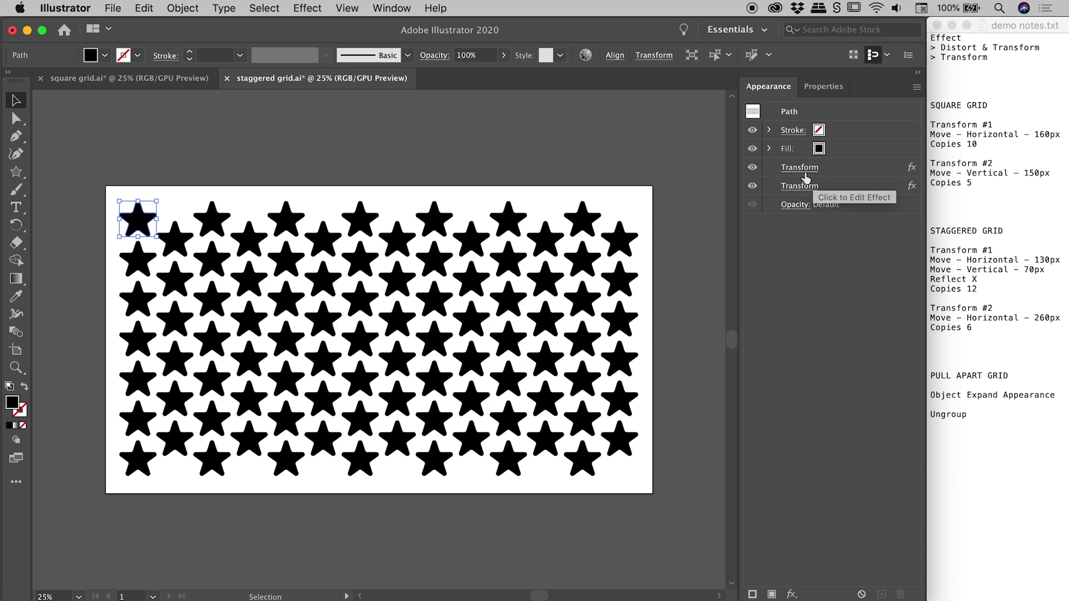
{"action": "left_click", "coordinate": [752, 186]}
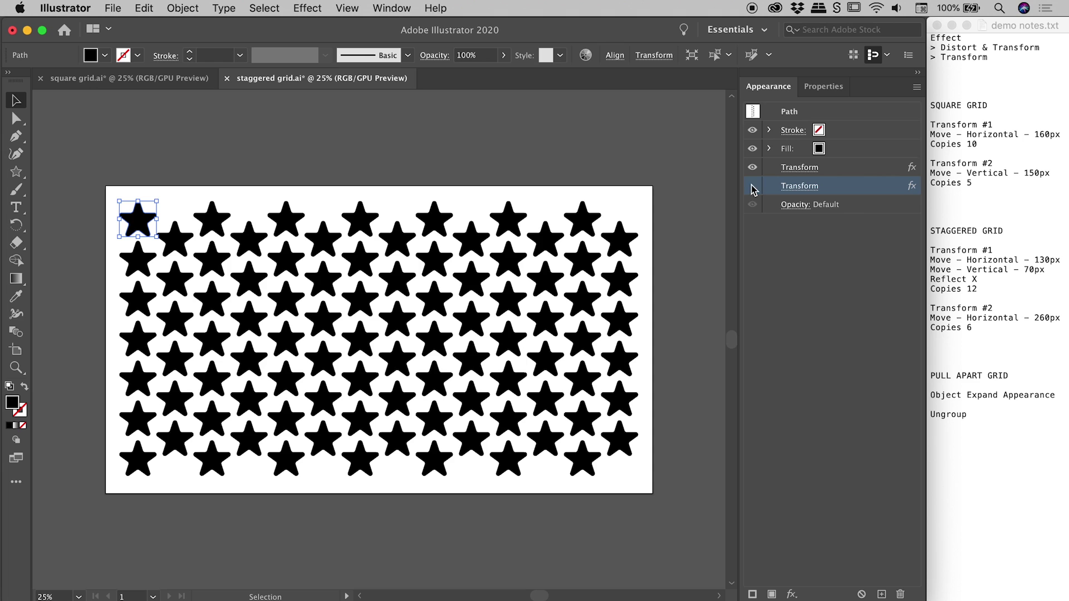
{"action": "left_click", "coordinate": [752, 187]}
{"action": "left_click", "coordinate": [753, 188]}
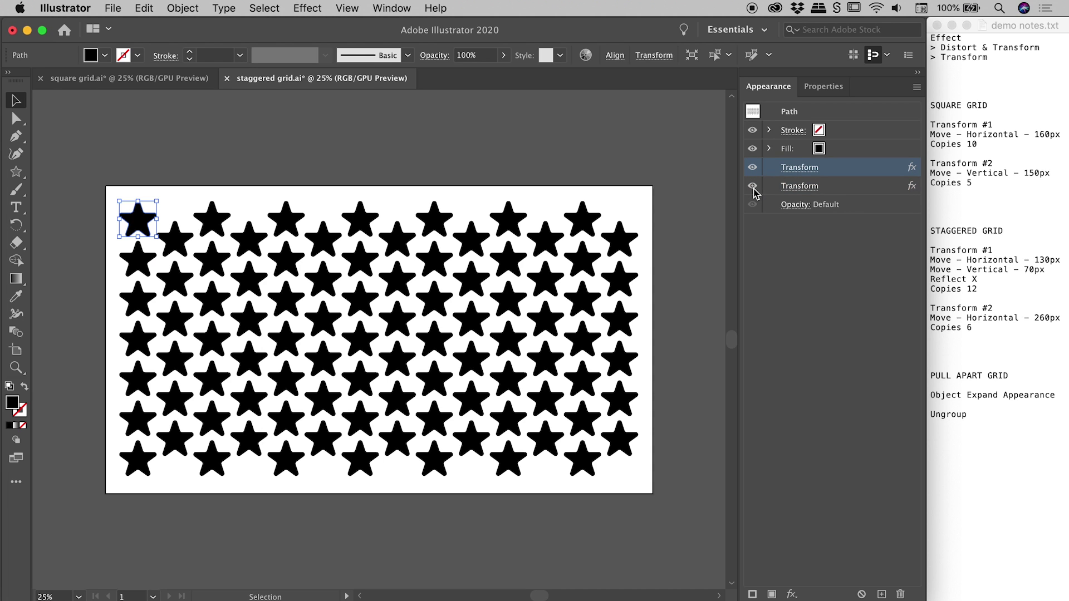
Reduce the second Transform effect's horizontal move from 260 px to 240 px
{"action": "left_click", "coordinate": [805, 188]}
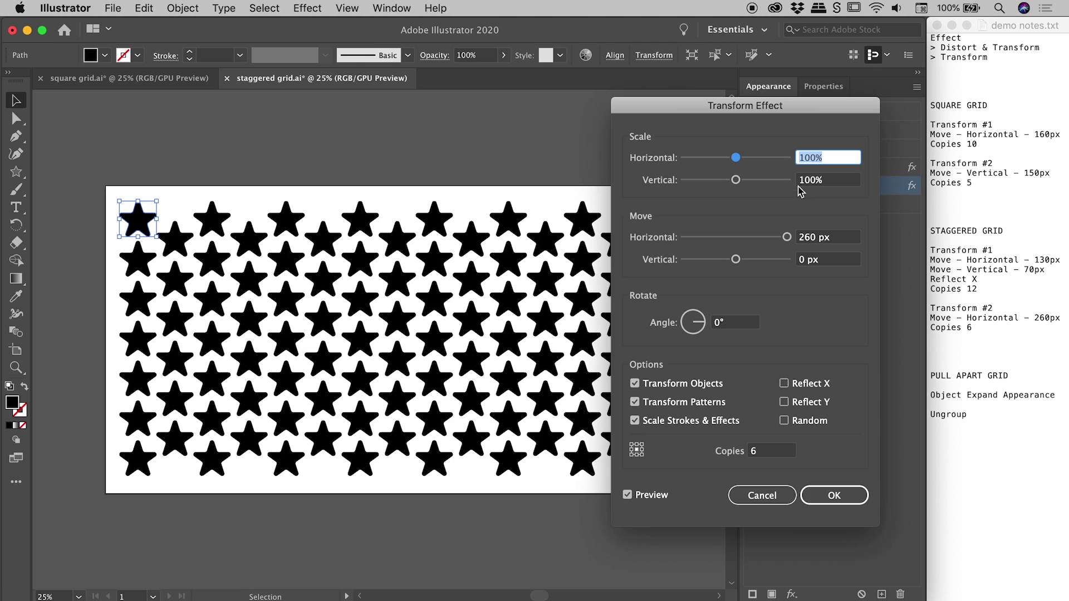
{"action": "left_click_drag", "start_coordinate": [742, 108], "coordinate": [579, 109]}
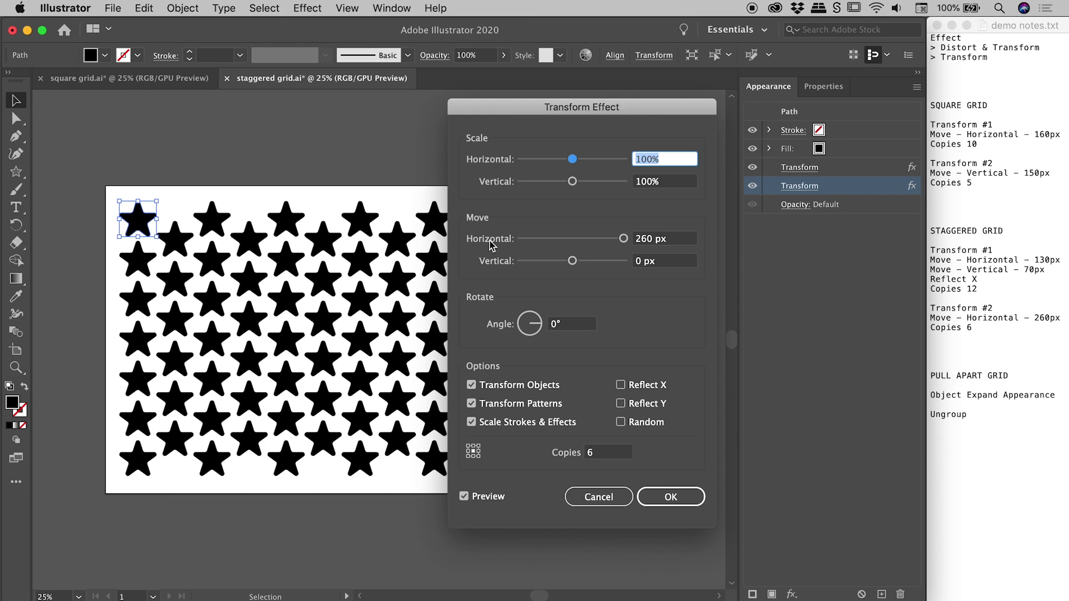
{"action": "left_click", "coordinate": [684, 239]}
{"action": "key", "text": "shift+Down"}
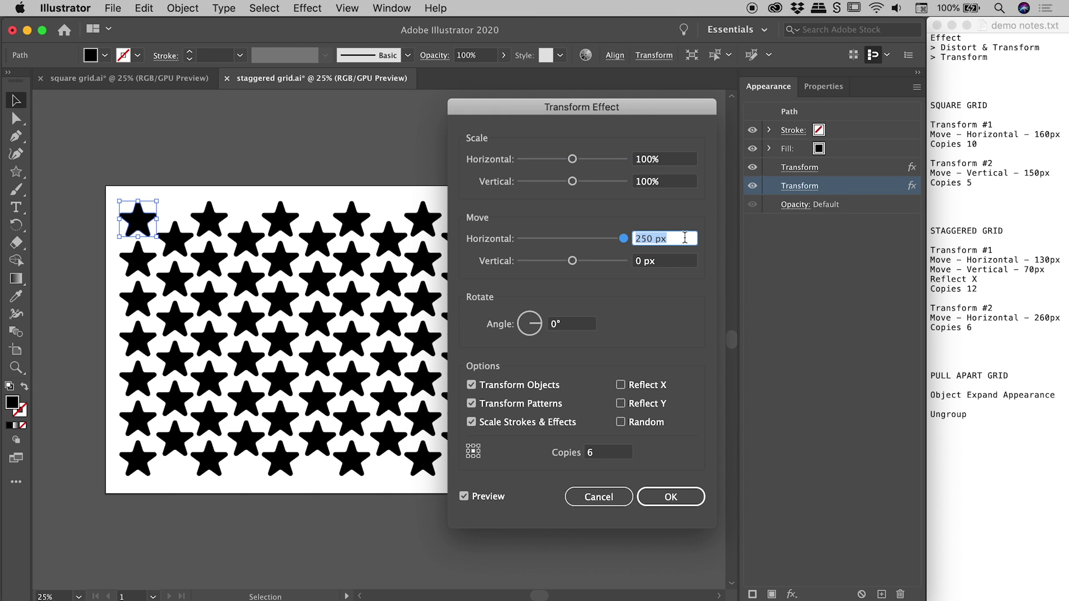
{"action": "key", "text": "shift+Down"}
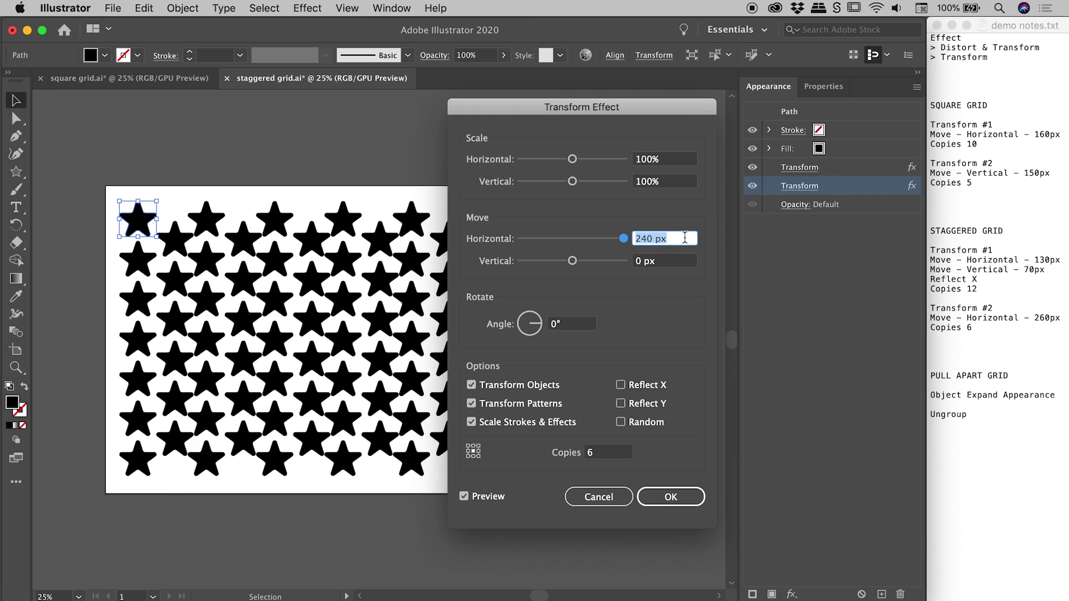
{"action": "left_click", "coordinate": [671, 495]}
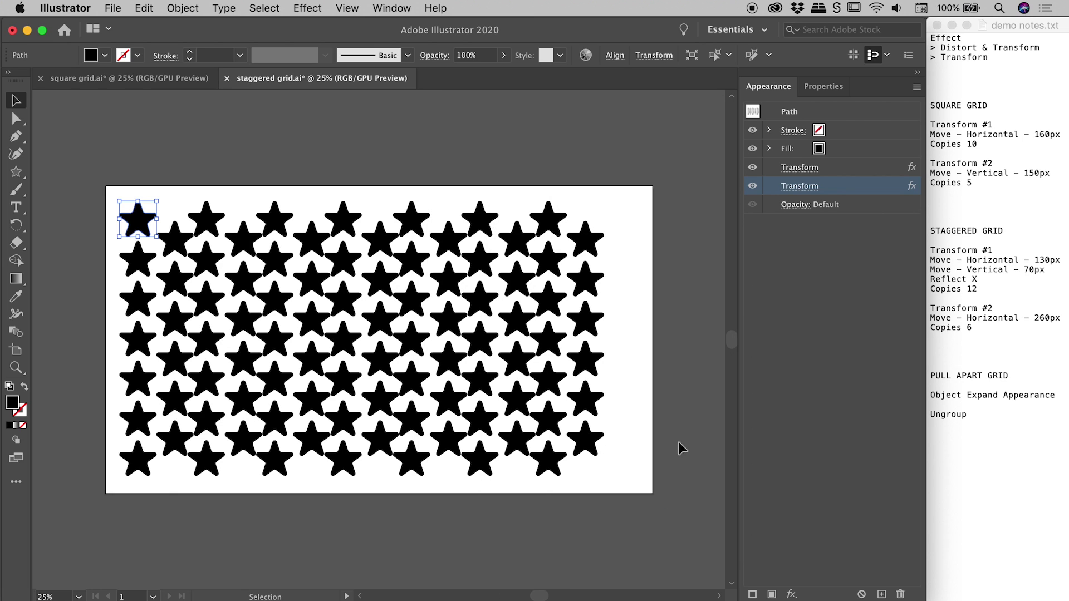
Reduce the first Transform effect's horizontal zigzag offset to 120 px
{"action": "left_click", "coordinate": [805, 168]}
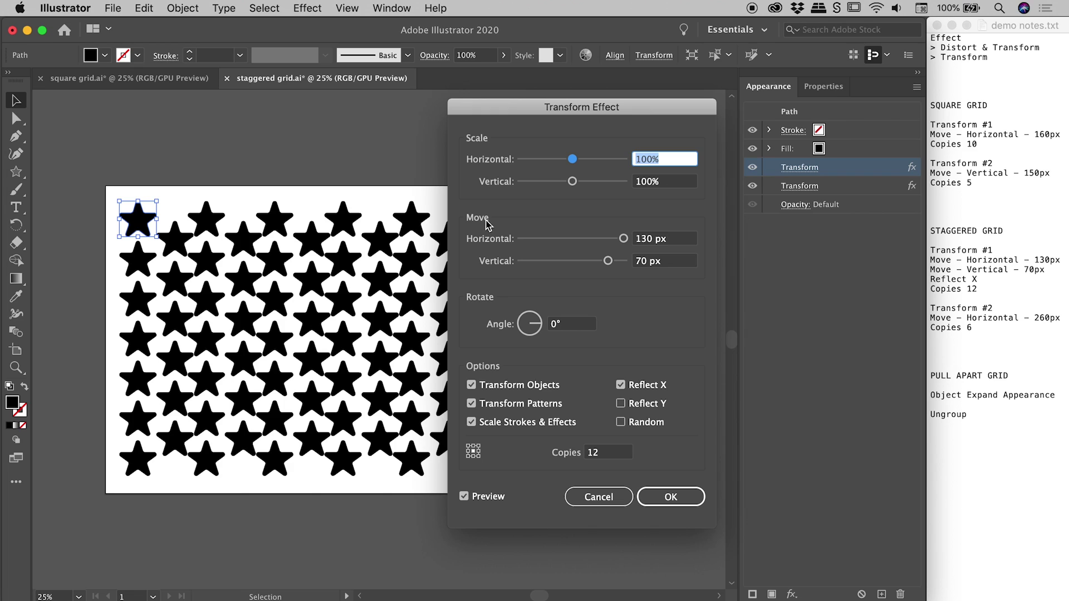
{"action": "left_click", "coordinate": [690, 238]}
{"action": "key", "text": "shift+Down"}
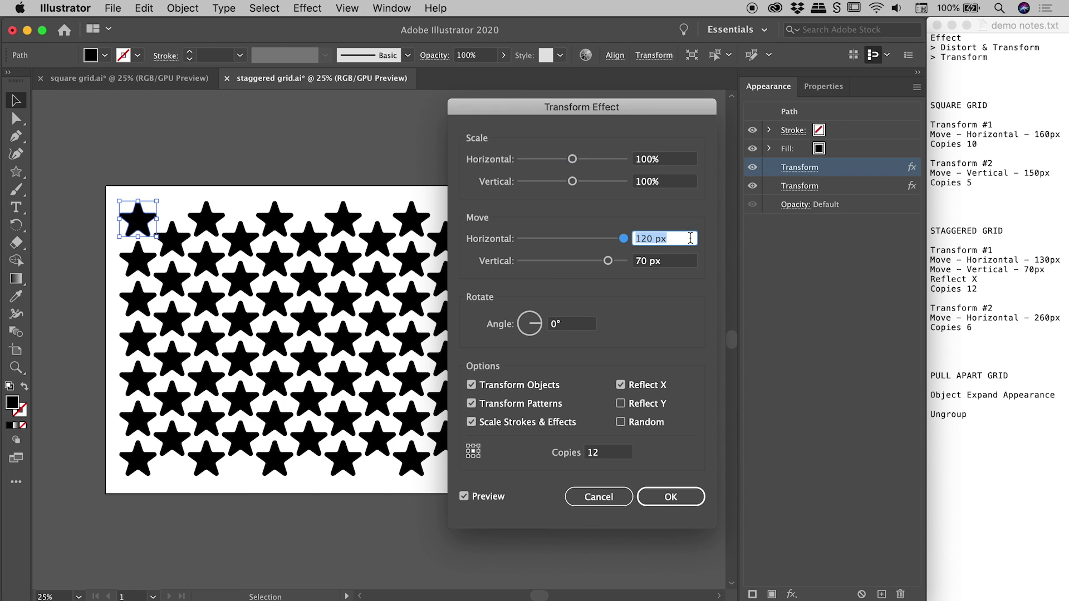
{"action": "left_click", "coordinate": [671, 500]}
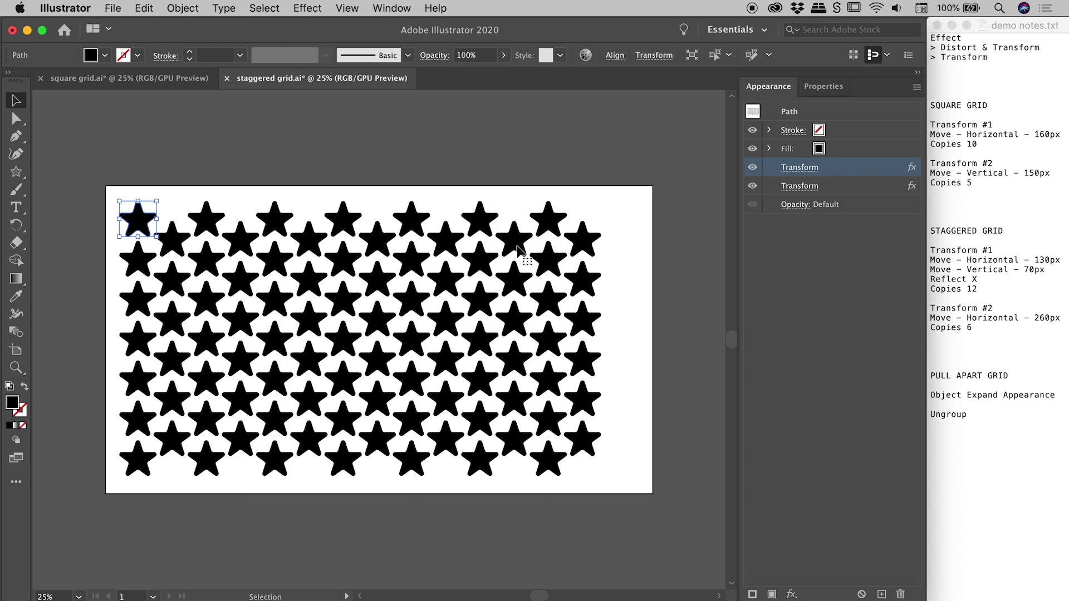
{"action": "left_click", "coordinate": [809, 171]}
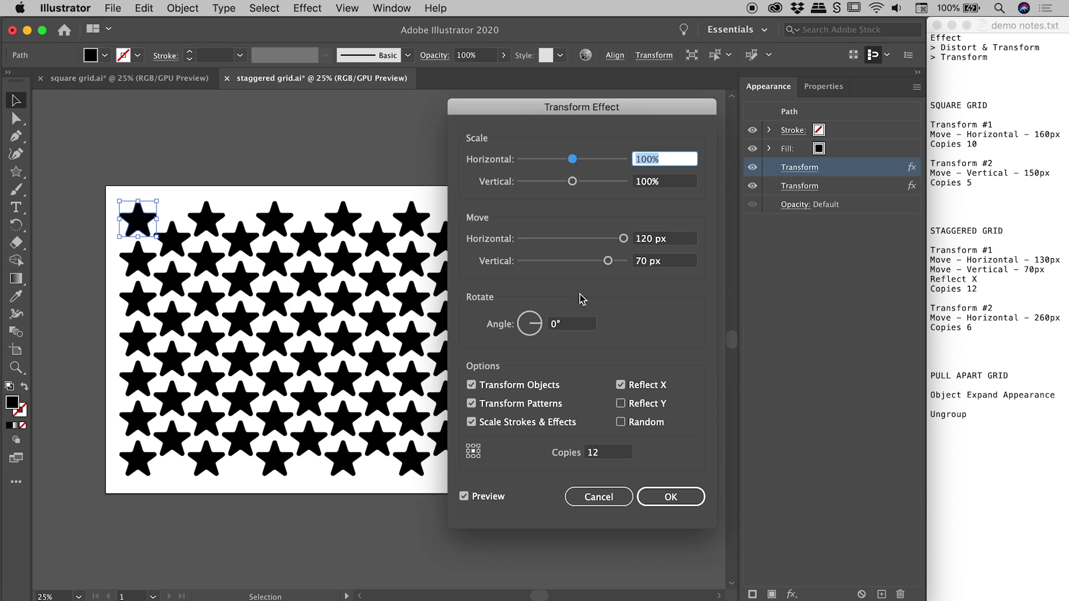
{"action": "left_click", "coordinate": [676, 497]}
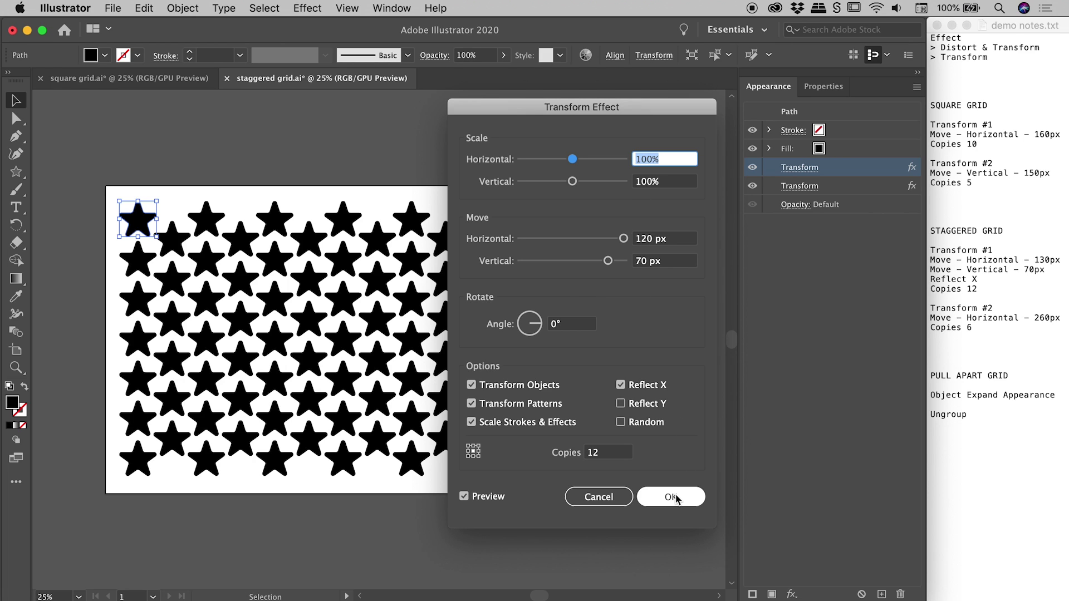